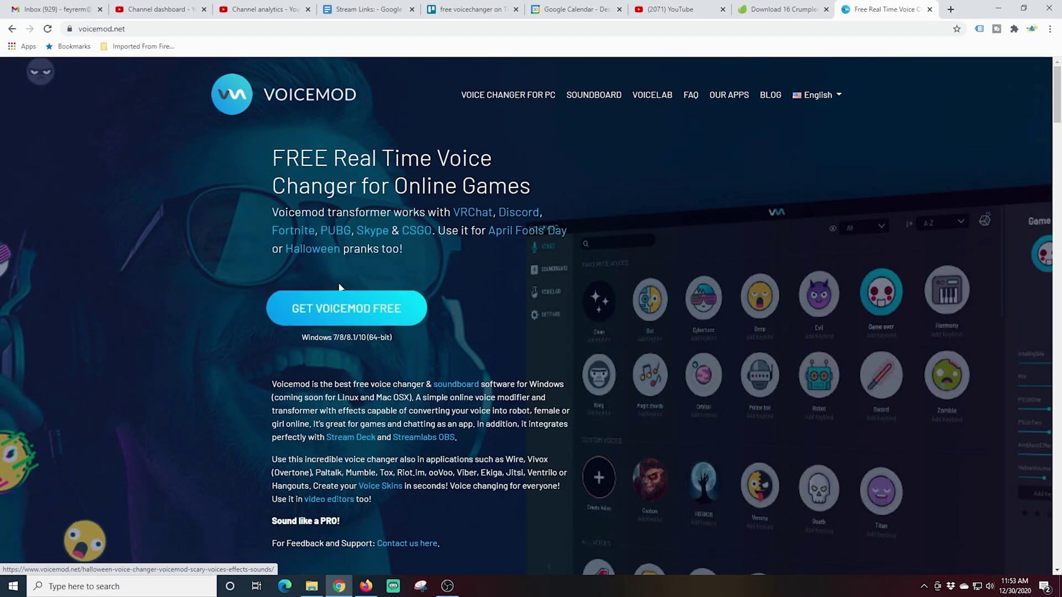
Get Voicemod for free by signing up with Google, and run the downloaded setup file
left_click(347, 310)
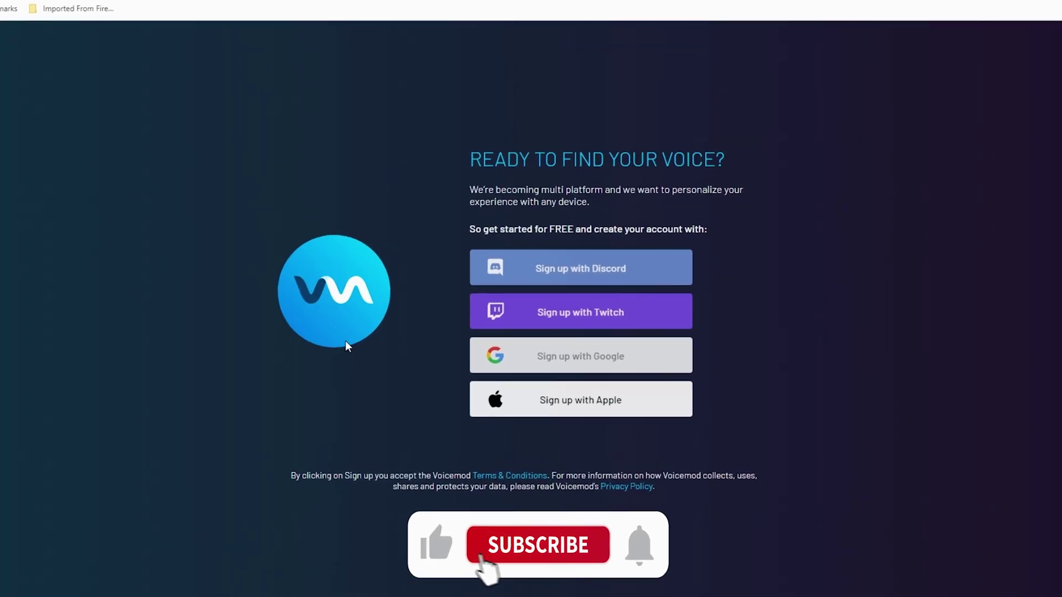
left_click(563, 372)
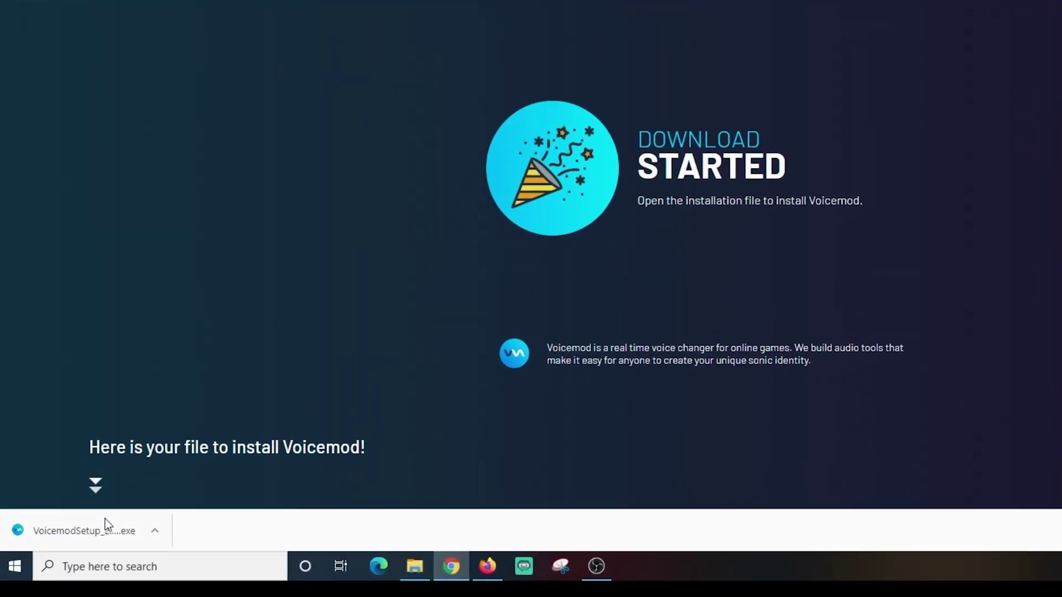
left_click(98, 530)
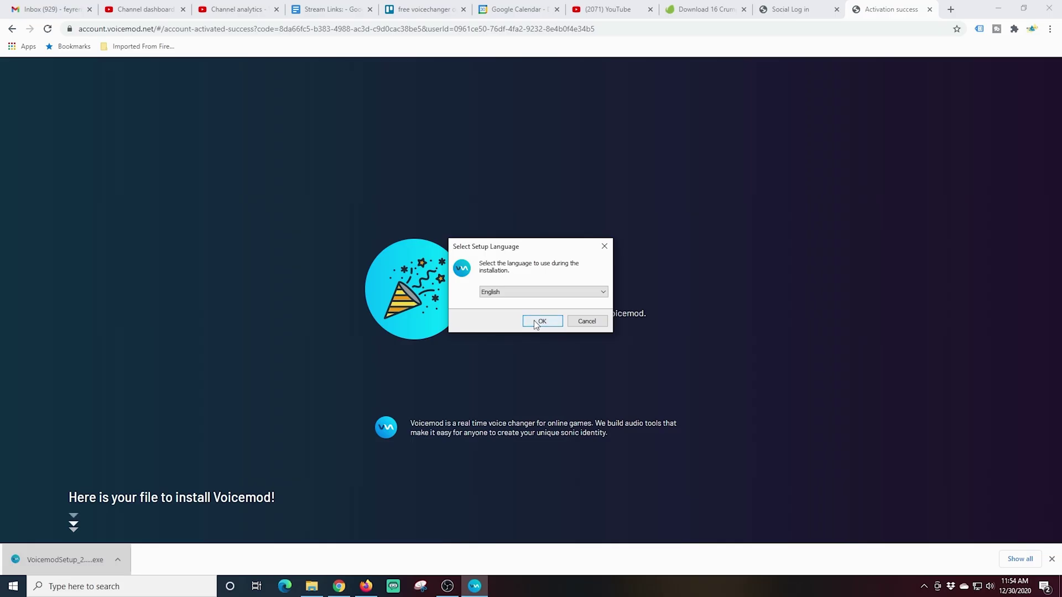
Start the Voicemod setup in English and accept the license agreement
left_click(542, 320)
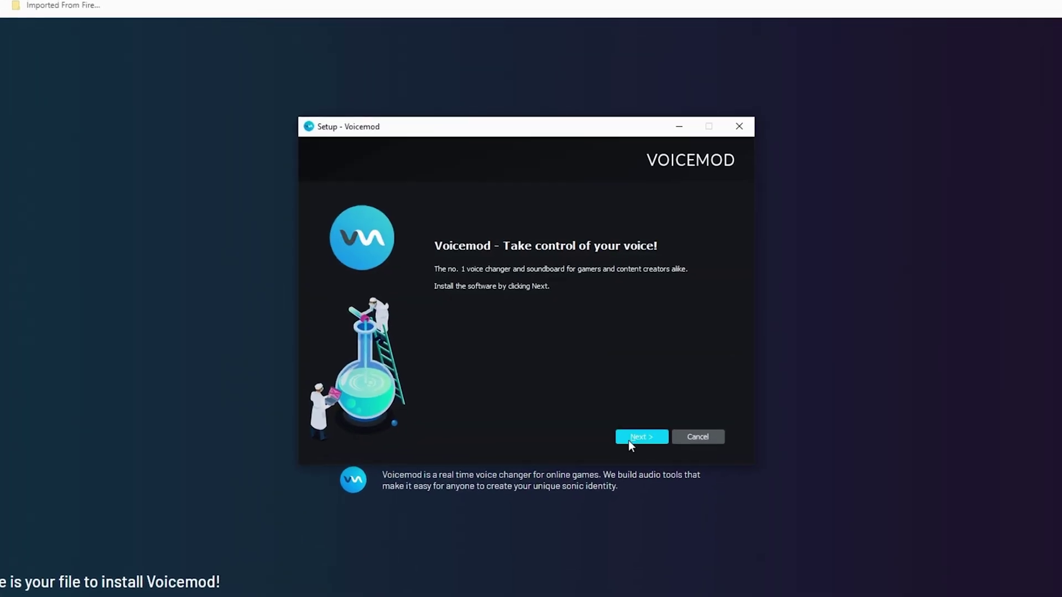
left_click(630, 438)
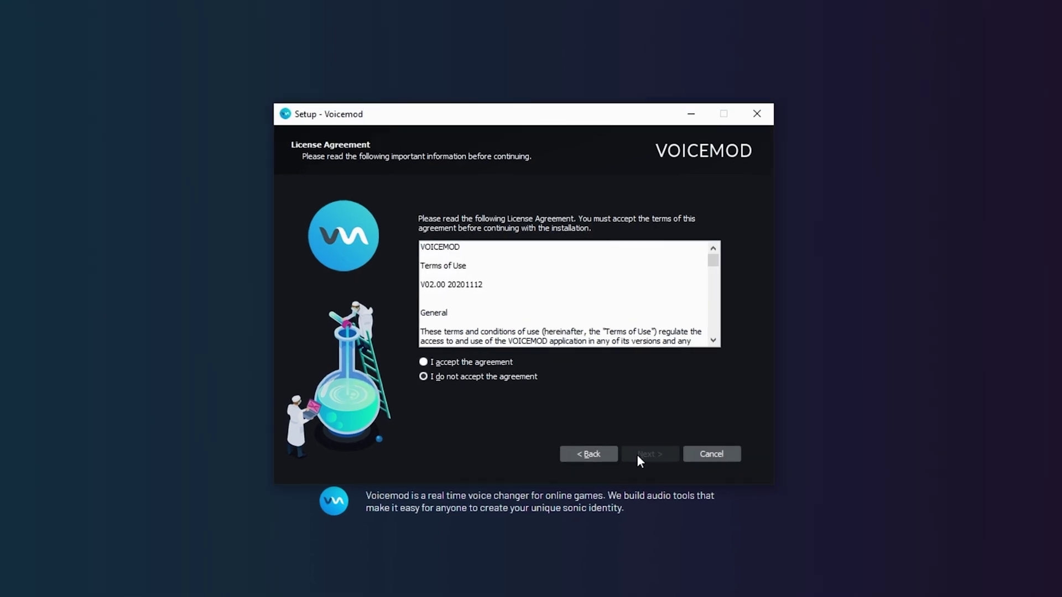
left_click(424, 362)
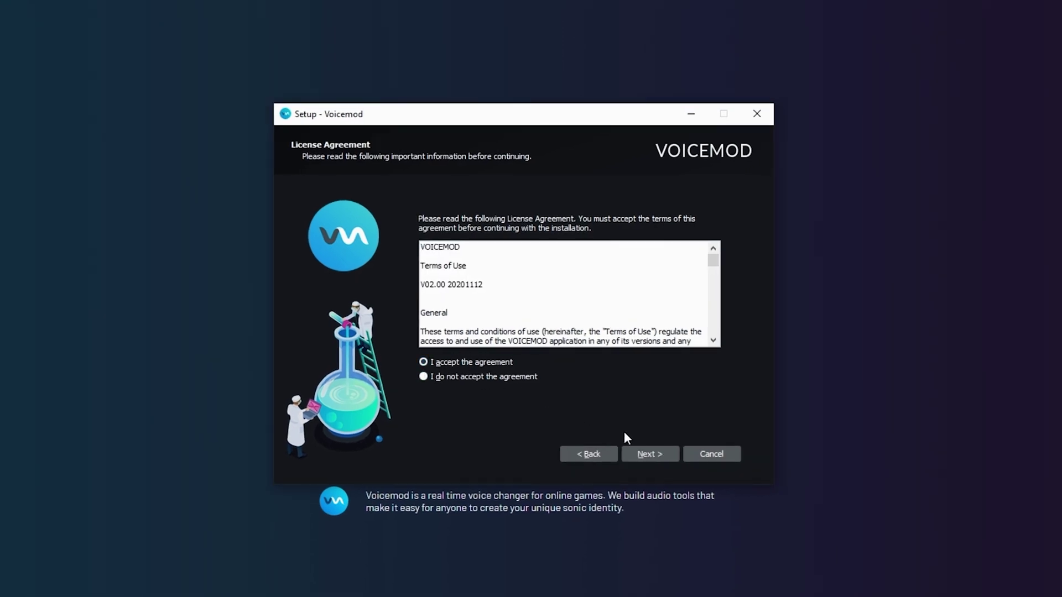
left_click(651, 452)
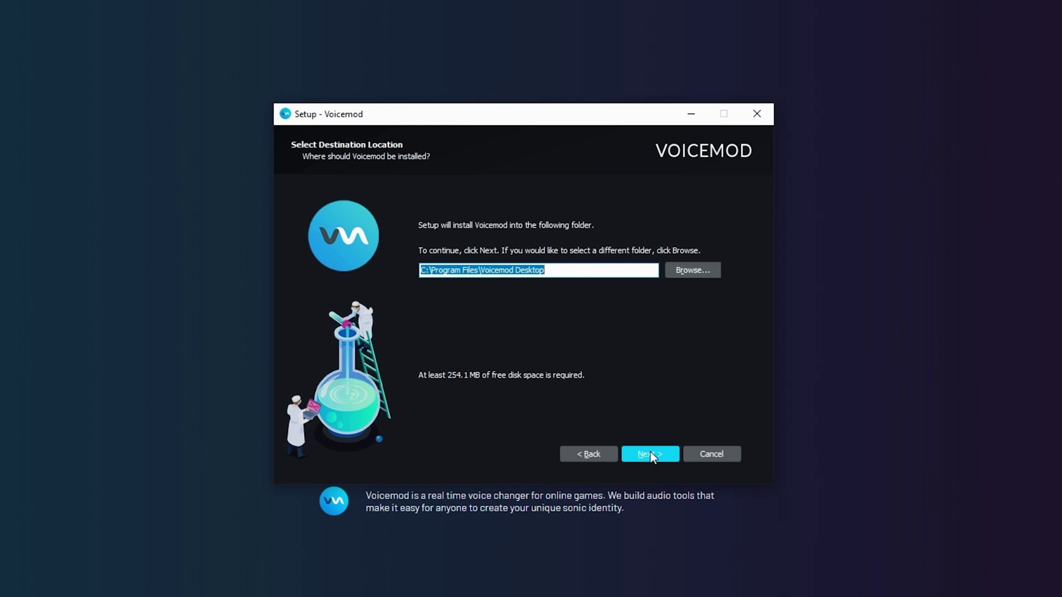
Install Voicemod to C:\Program Files\Voicemod Desktop with desktop and Quick Launch shortcuts, and finish setup with Launch Voicemod enabled
left_click(651, 453)
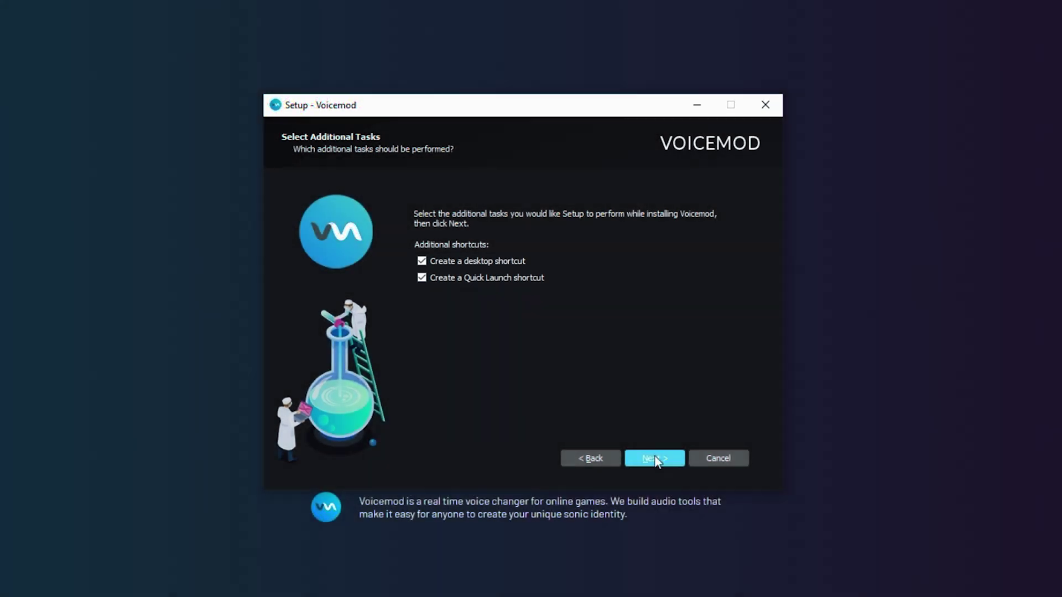
left_click(655, 459)
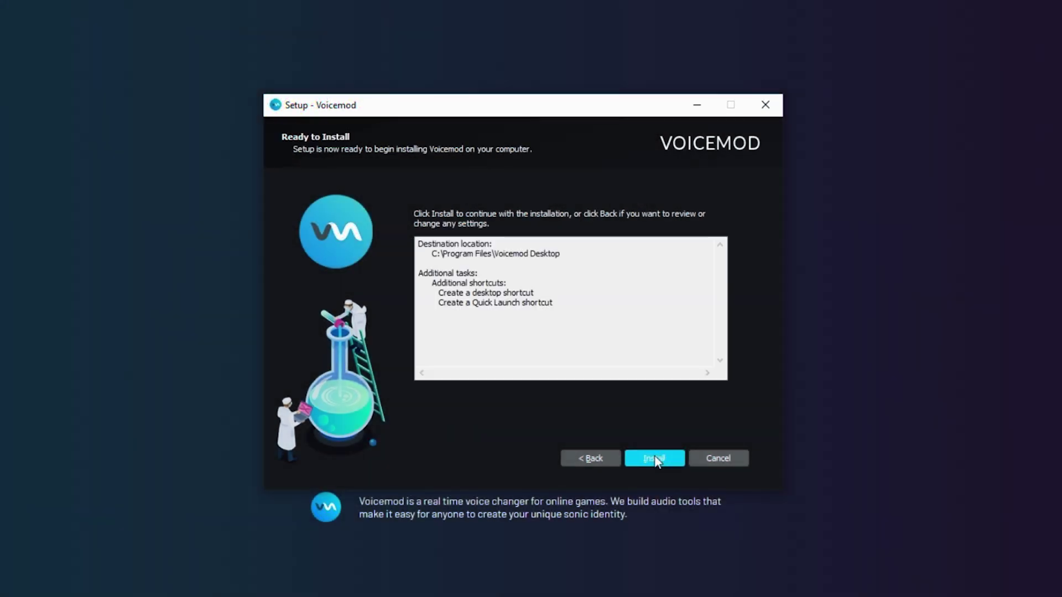
left_click(654, 459)
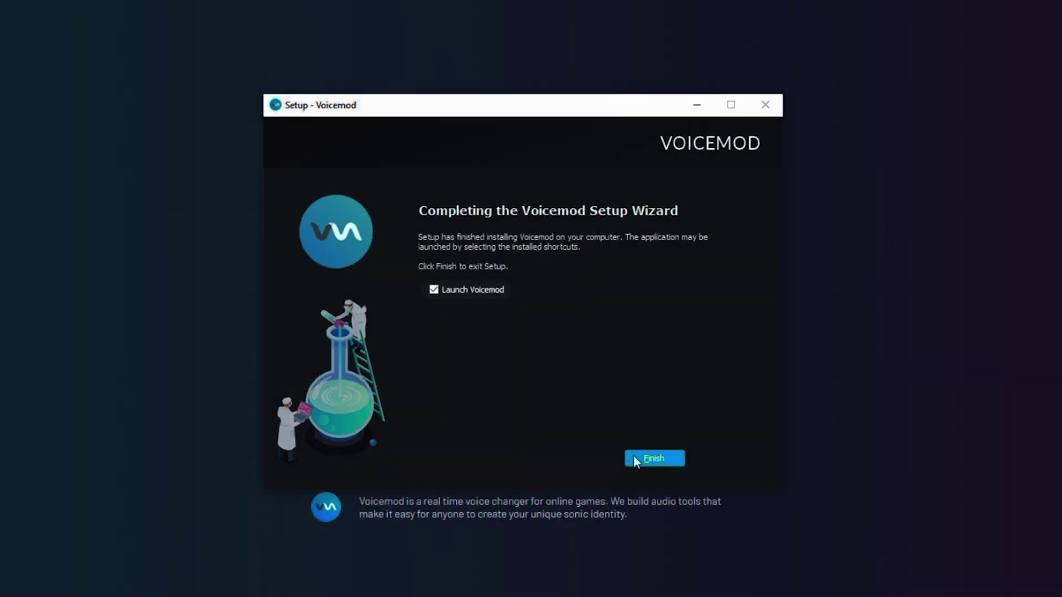
left_click(633, 458)
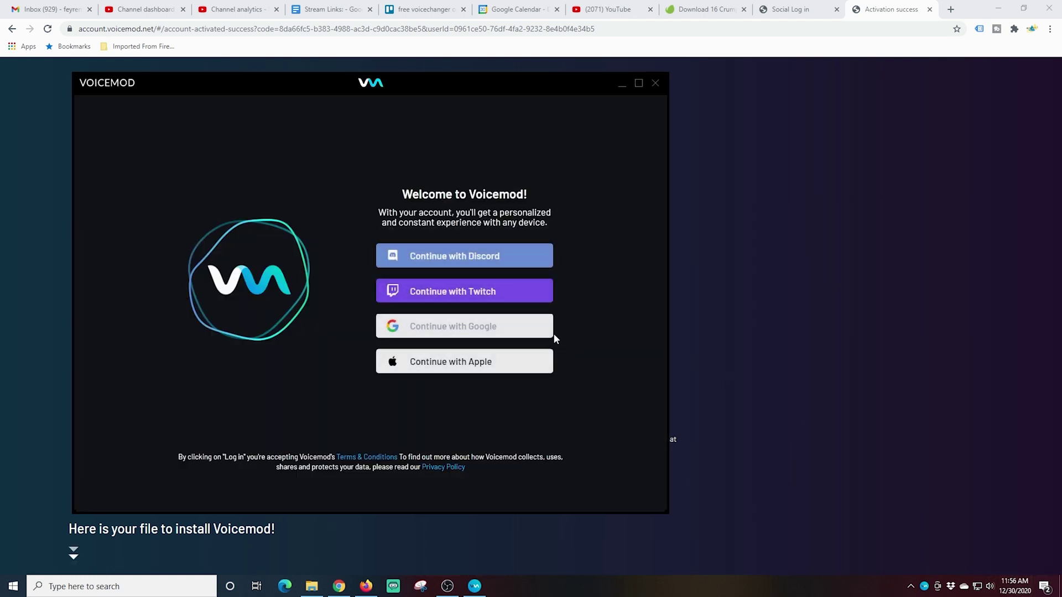
Log in to the Voicemod desktop app with Google, return to the app and continue past its introduction
left_click(422, 330)
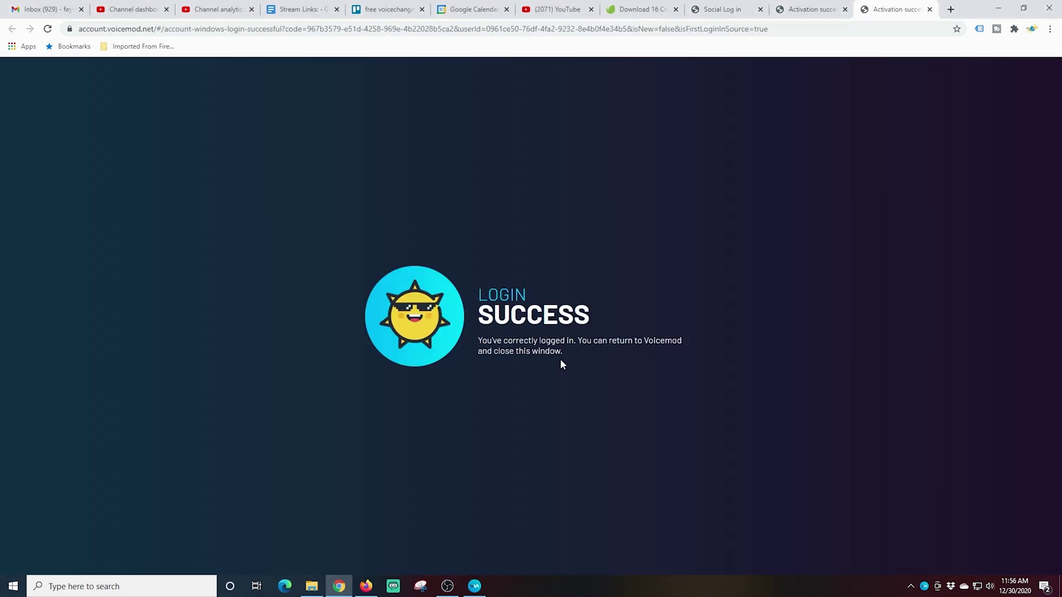
left_click(475, 587)
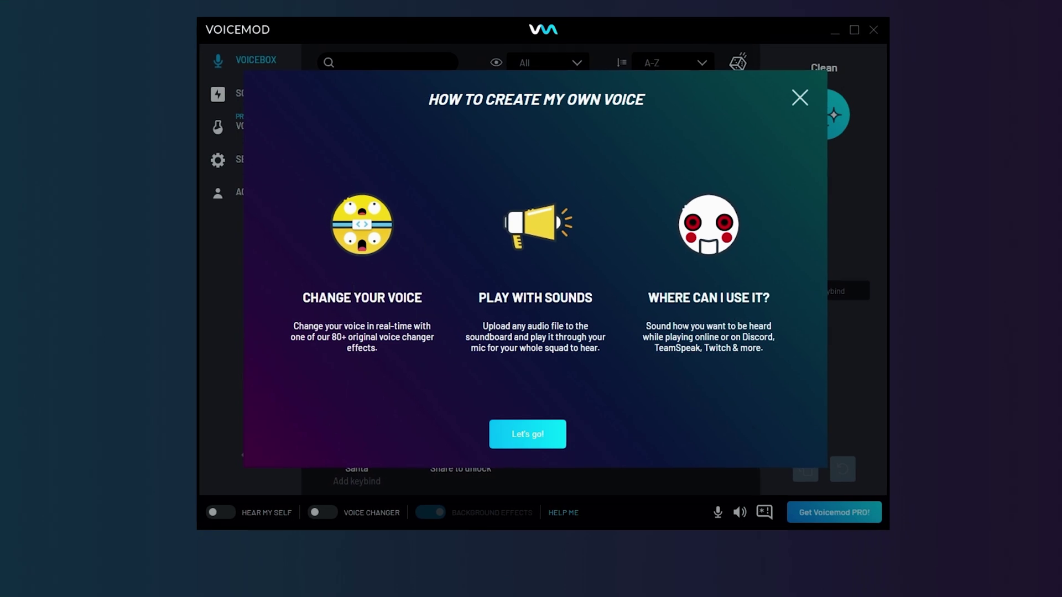
left_click(529, 436)
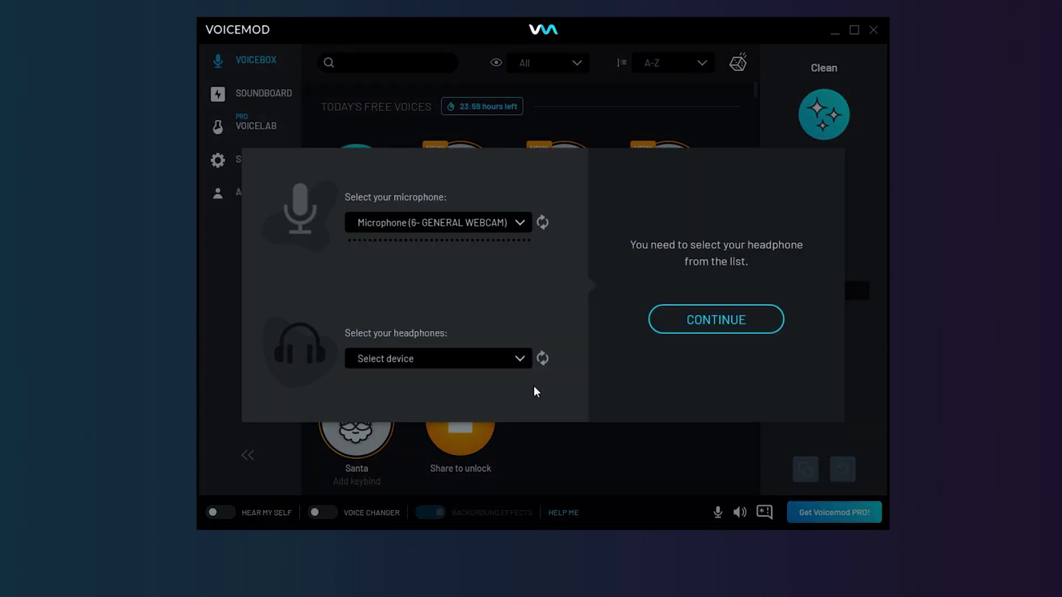
Select Digital Audio Interface (7- Cam Link) as the microphone in the audio assistant
left_click(521, 225)
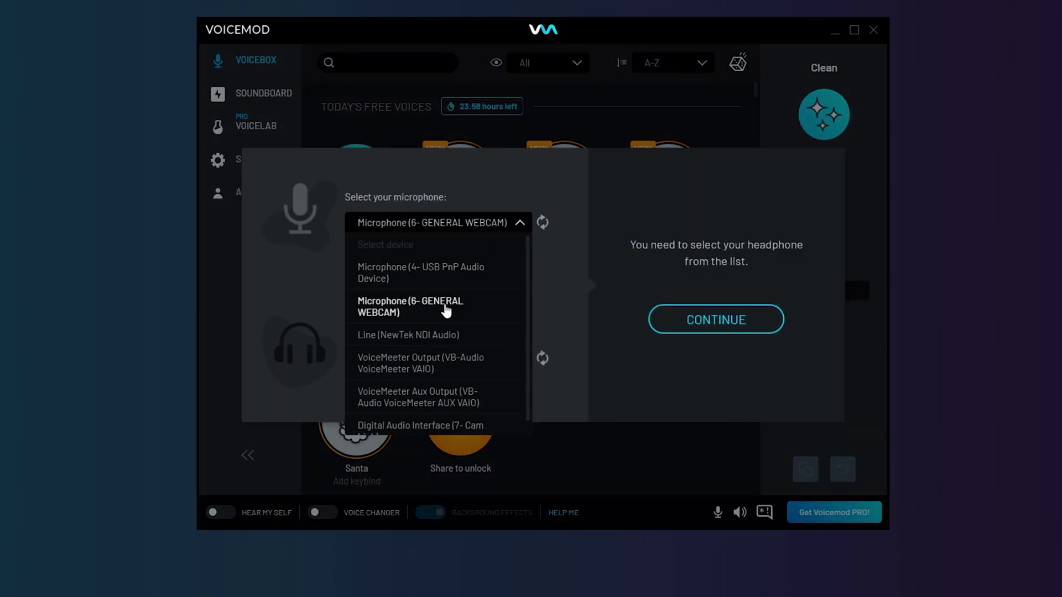
scroll(446, 312, "down", 1)
left_click(437, 416)
Set the headphones in the audio assistant to VG248 (2- NVIDIA High Definition Audio)
left_click(520, 358)
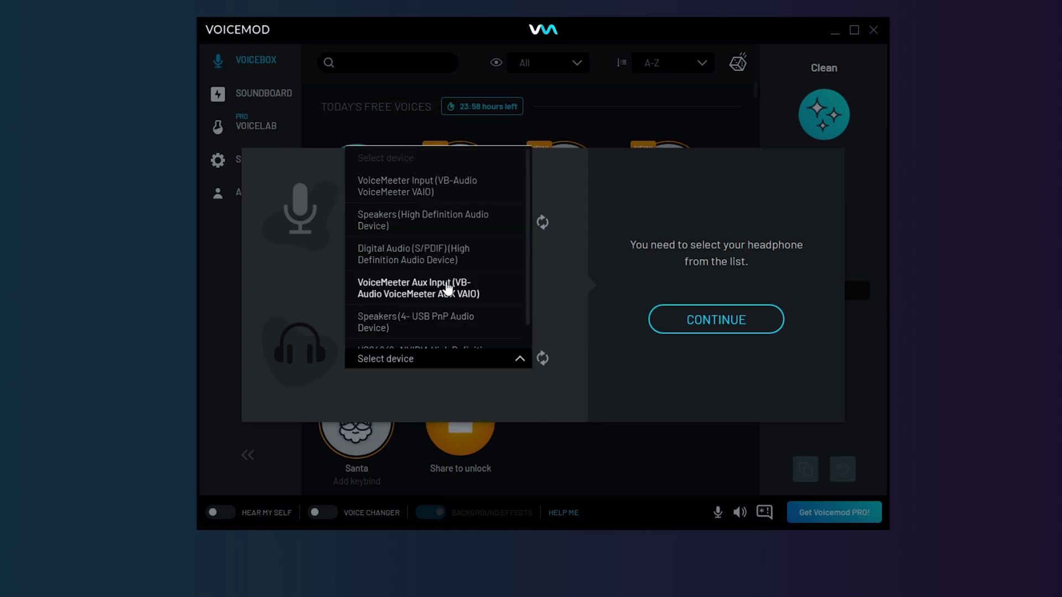
left_click(375, 266)
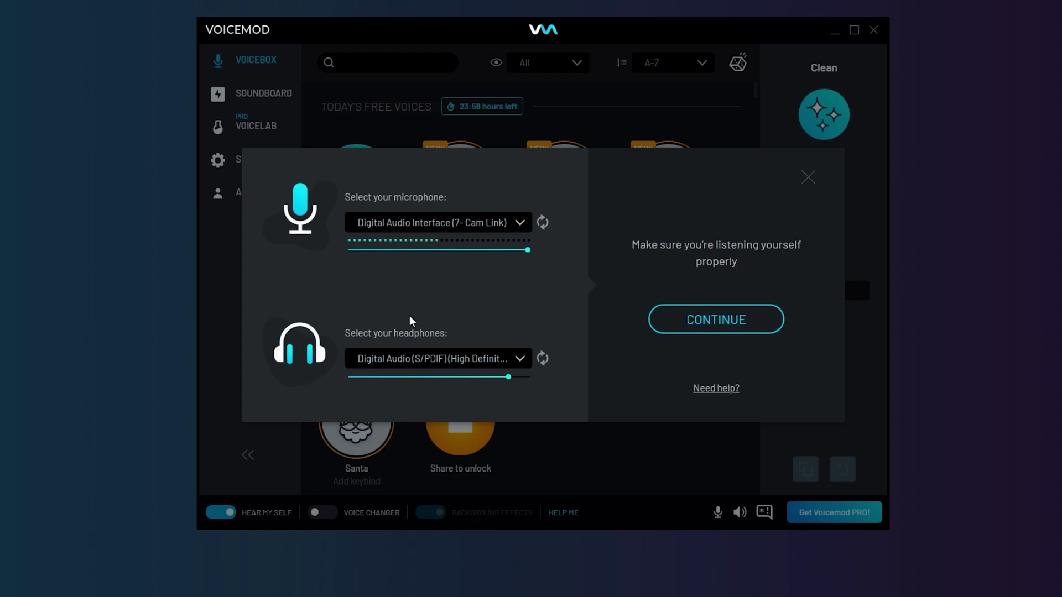
left_click(525, 360)
scroll(451, 271, "down", 1)
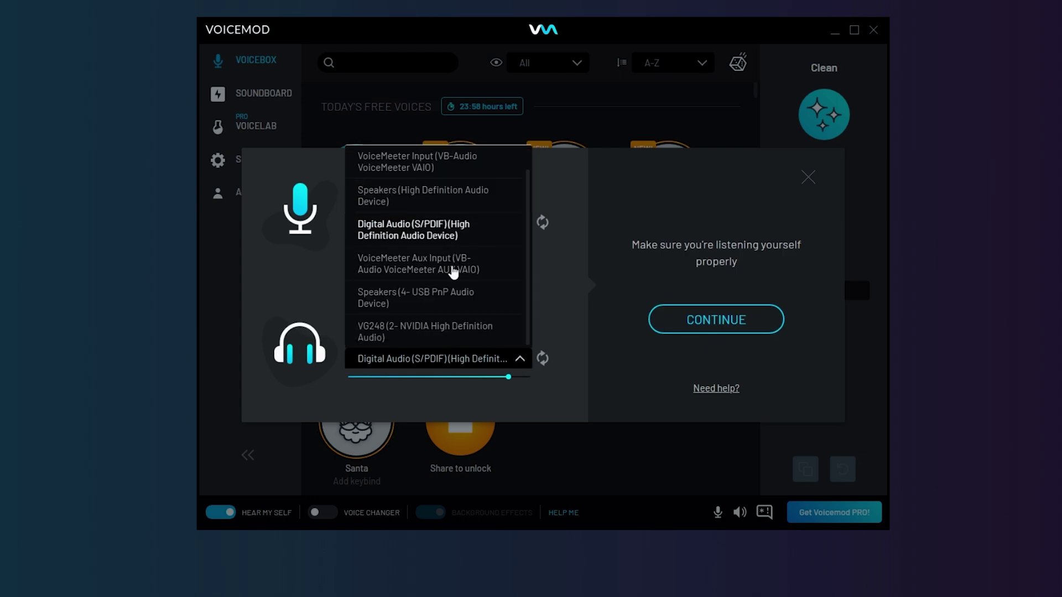
left_click(436, 330)
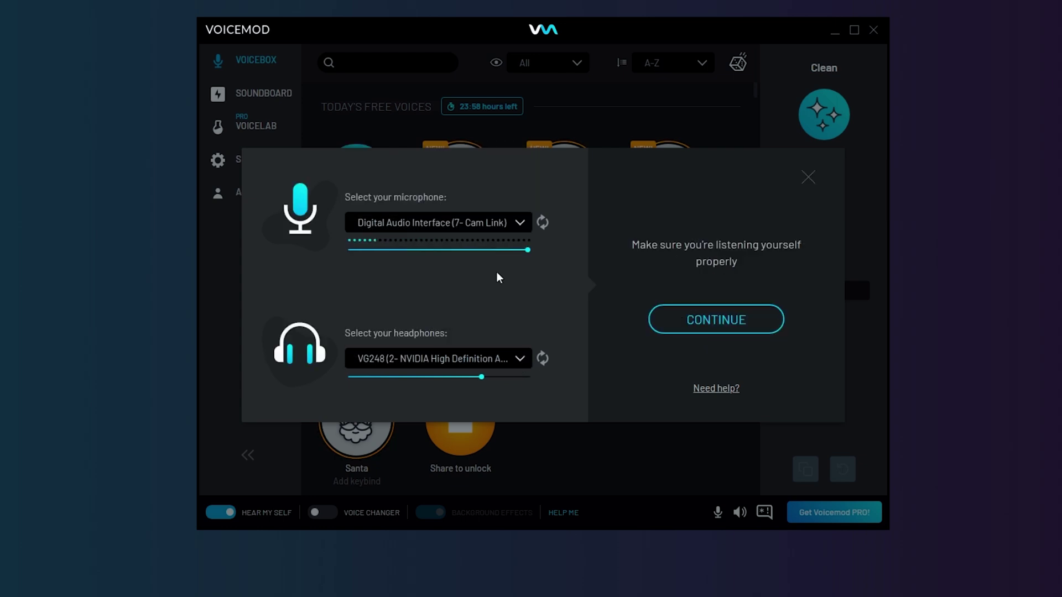
Complete the audio assistant and start Voicemod
left_click(713, 323)
left_click(708, 354)
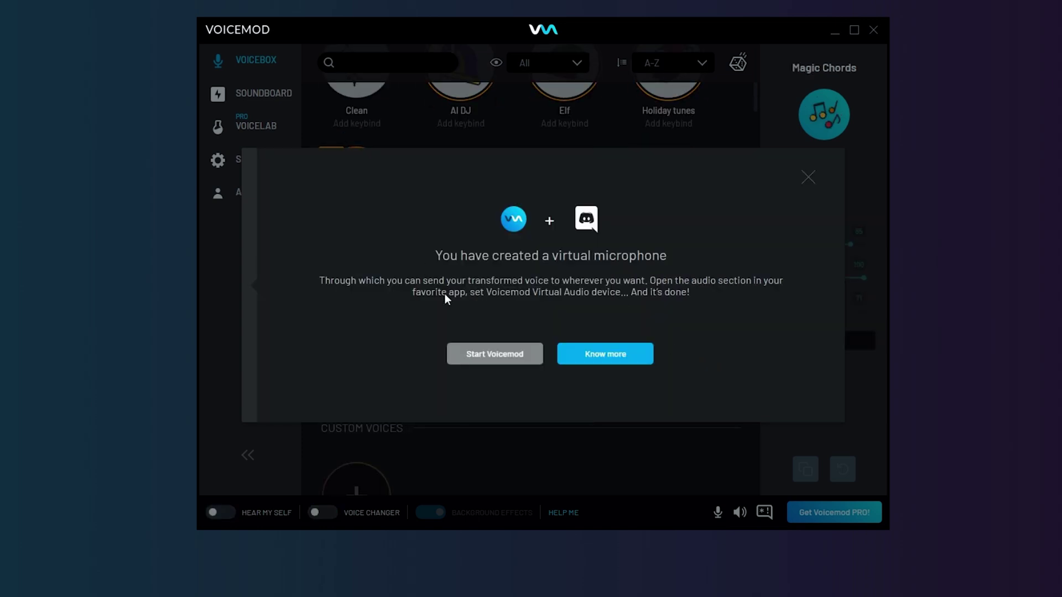
left_click(502, 358)
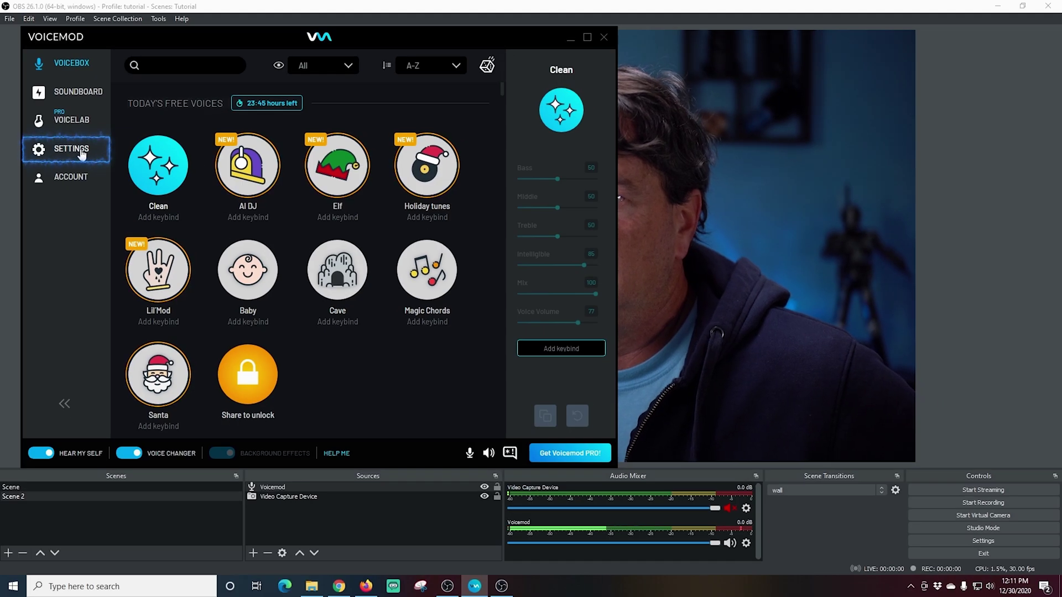
Review the audio settings for the input and output devices, and expand the advanced audio settings
left_click(81, 154)
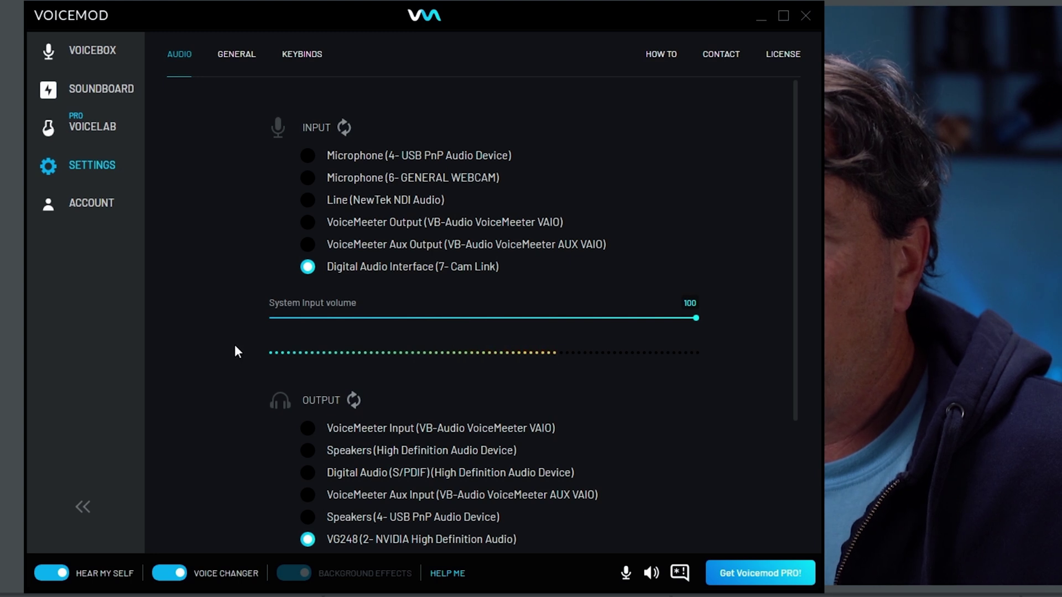
scroll(236, 348, "down", 3)
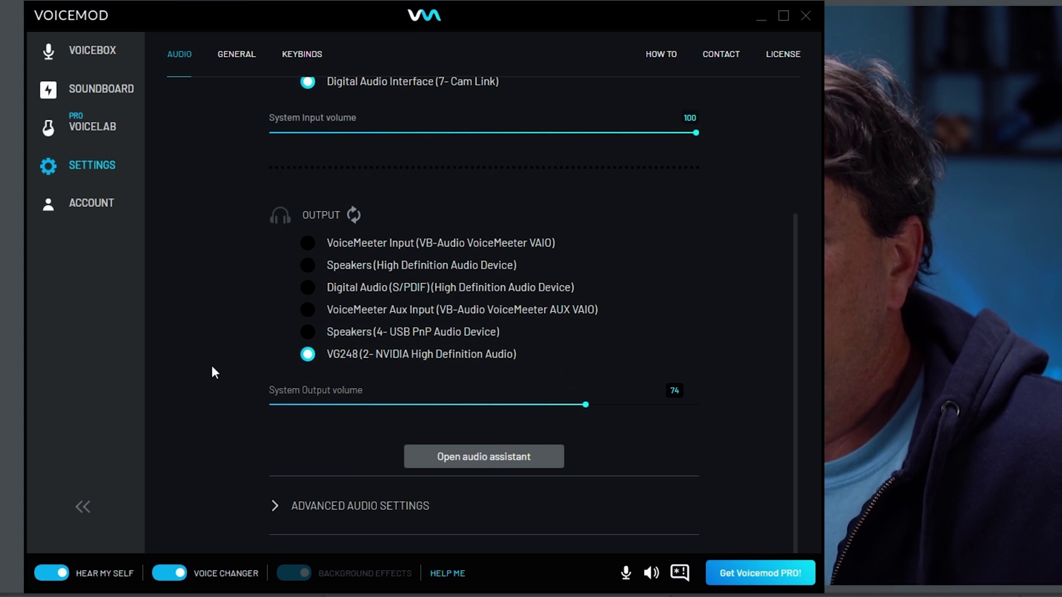
left_click(275, 509)
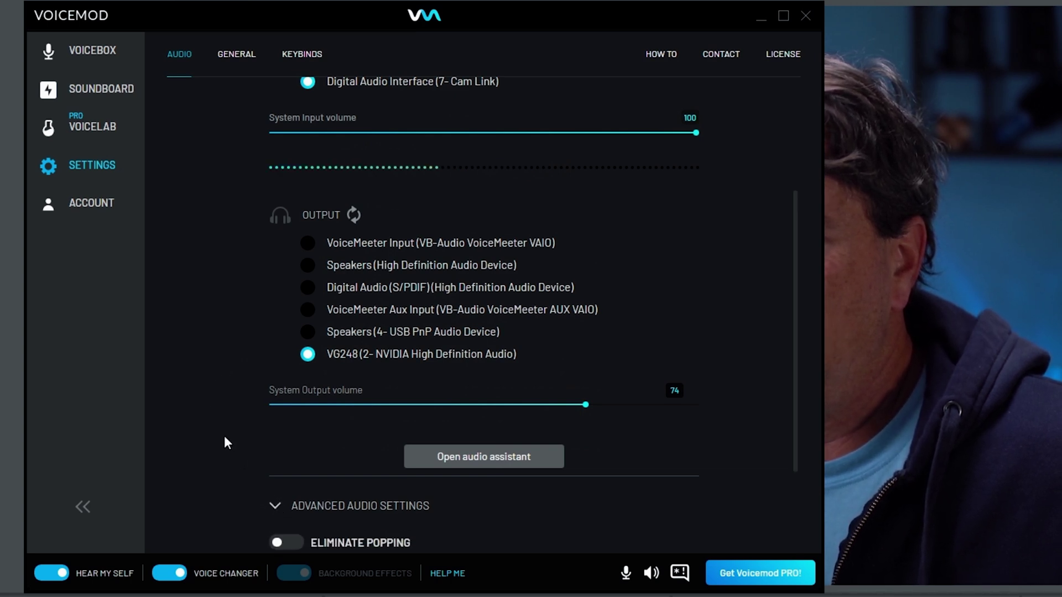
scroll(223, 426, "down", 3)
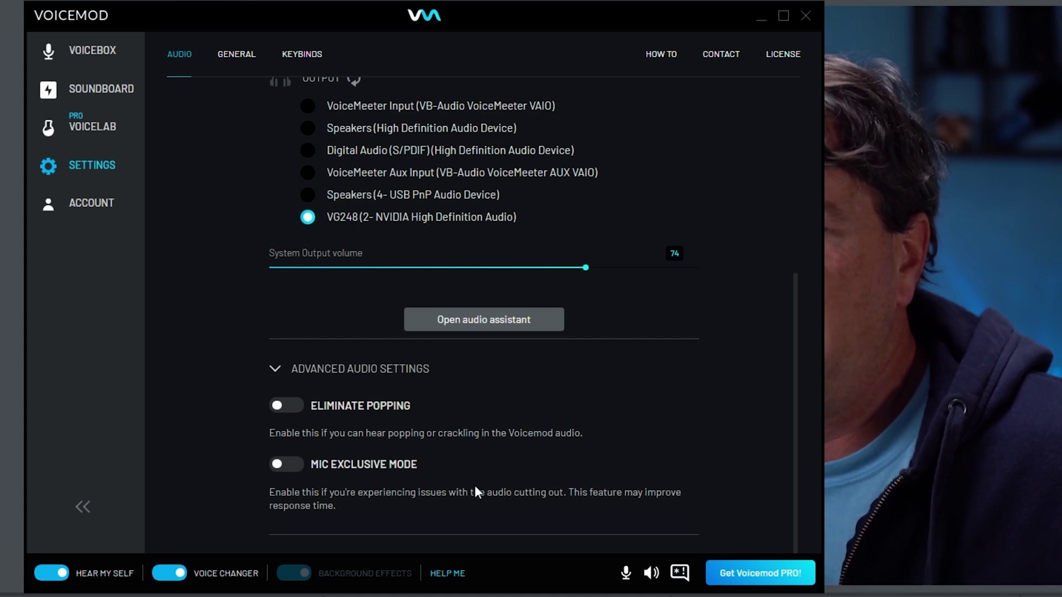
scroll(475, 482, "up", 5)
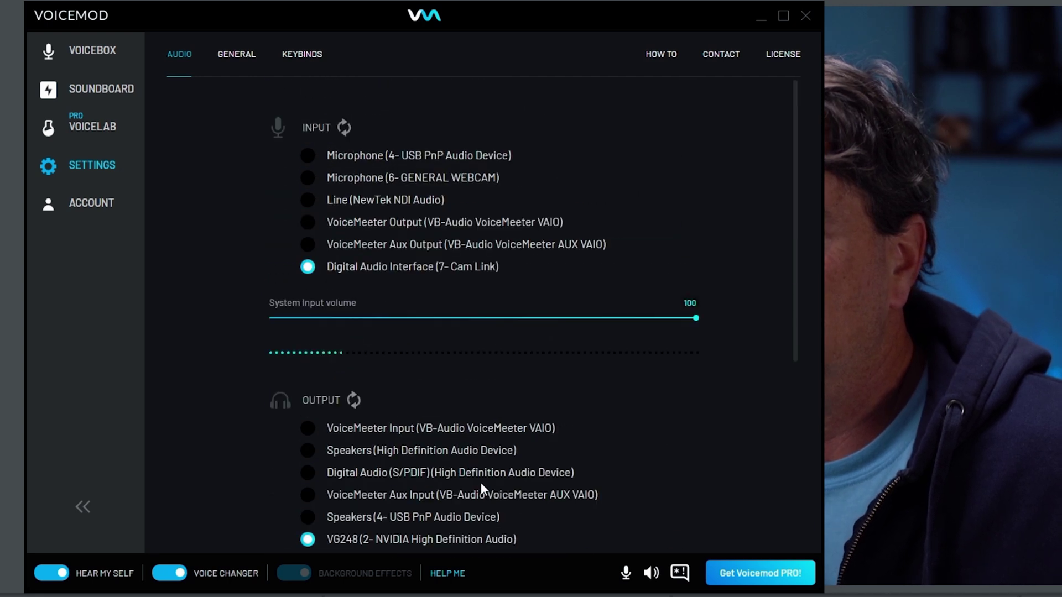
Turn off Start with Windows and Minimize to the system tray on closing in the general settings
left_click(235, 58)
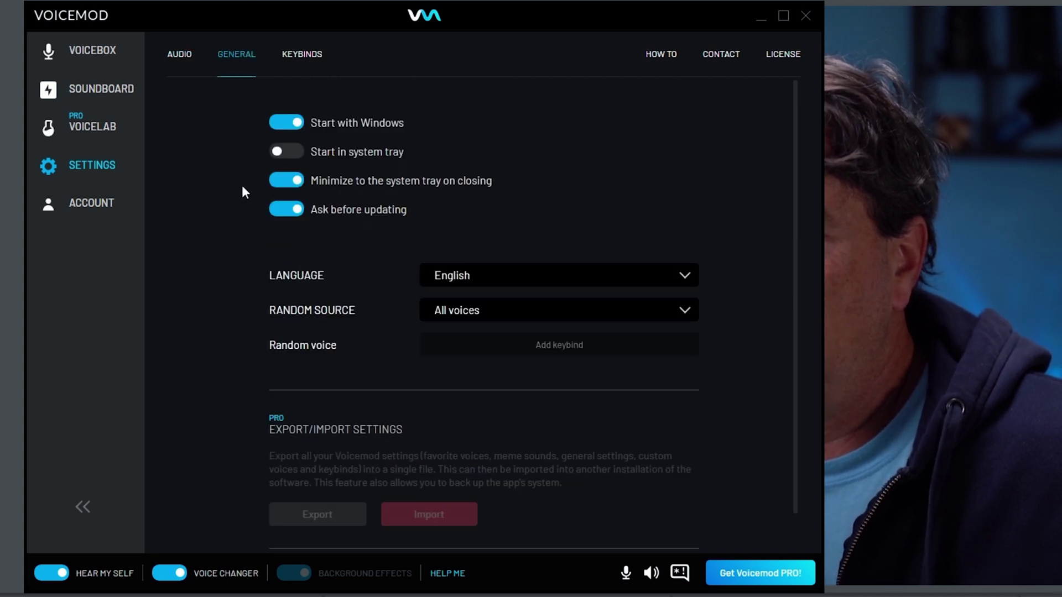
left_click(299, 124)
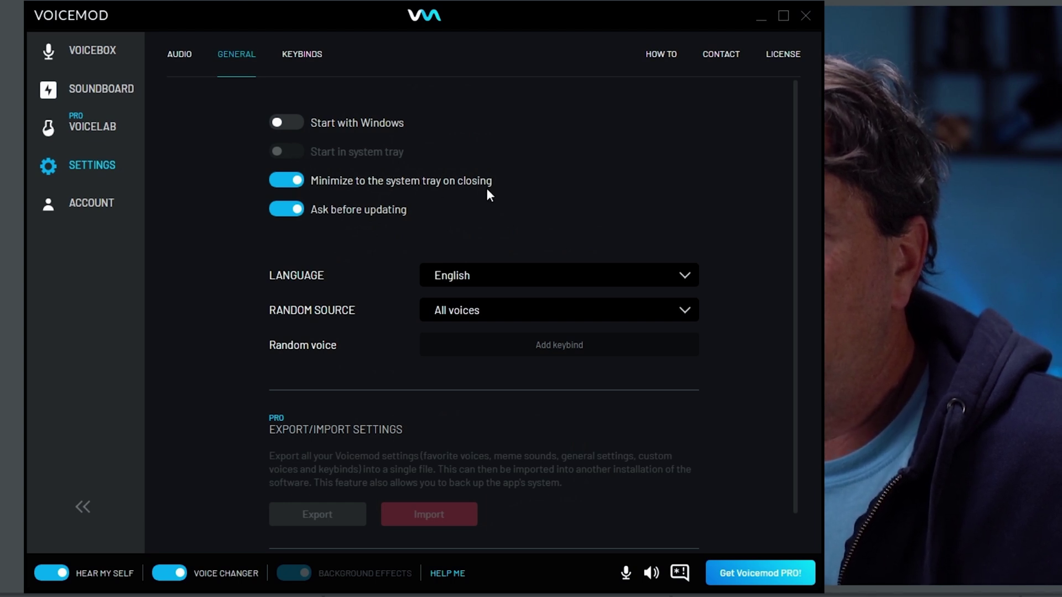
scroll(297, 224, "down", 1)
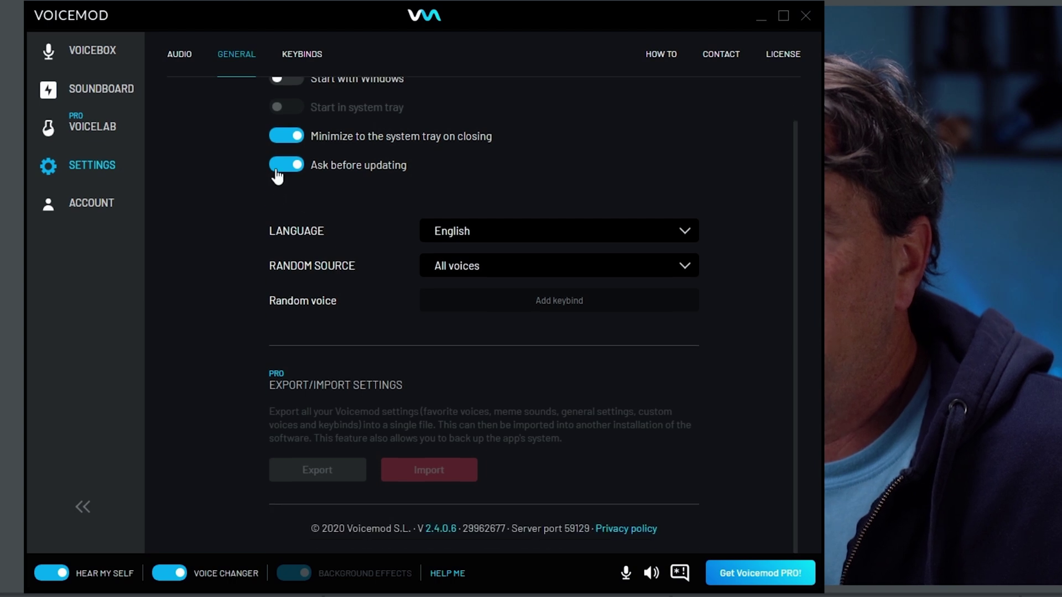
left_click(283, 140)
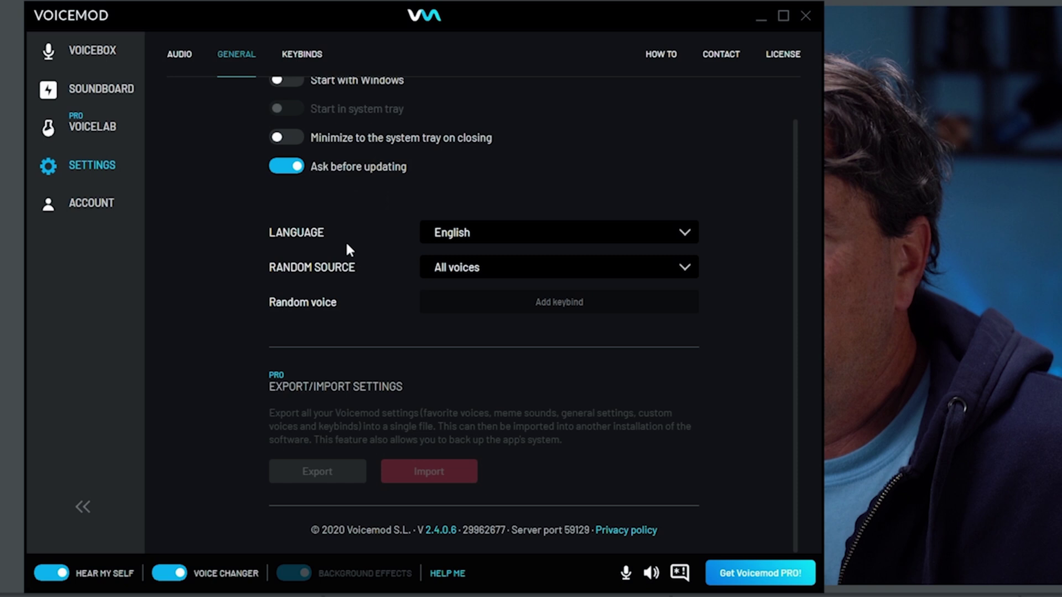
Check the Random Source options and the remaining general settings, and open the keybind settings
scroll(347, 245, "up", 1)
scroll(346, 245, "down", 1)
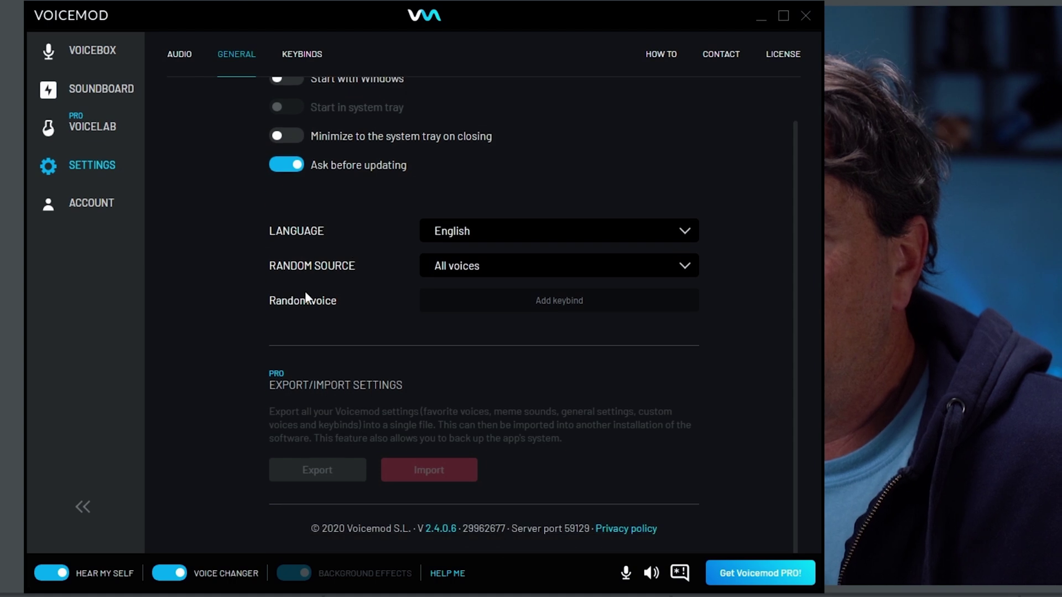
left_click(684, 268)
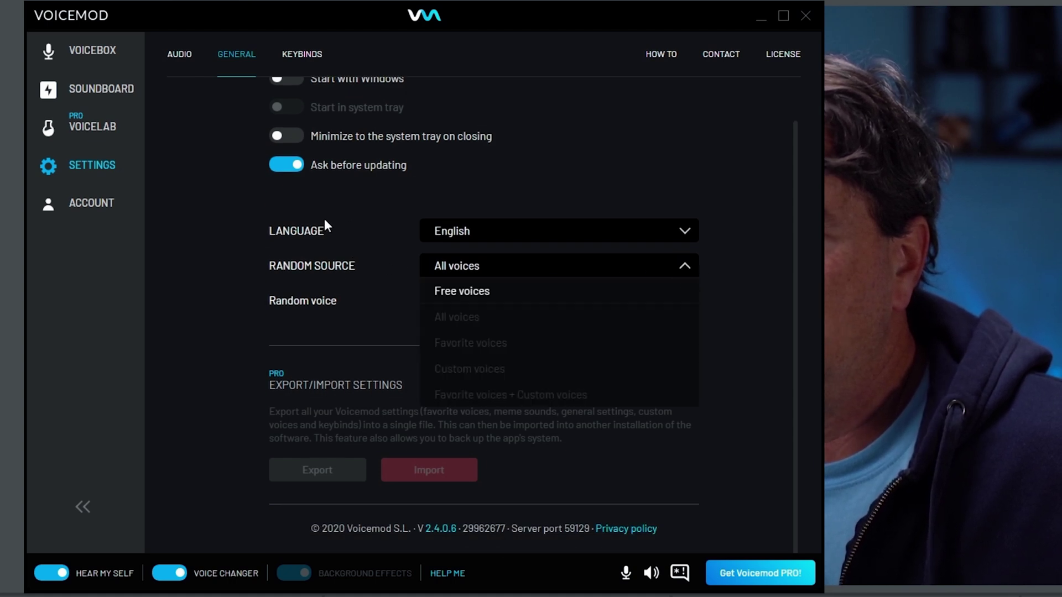
left_click(187, 199)
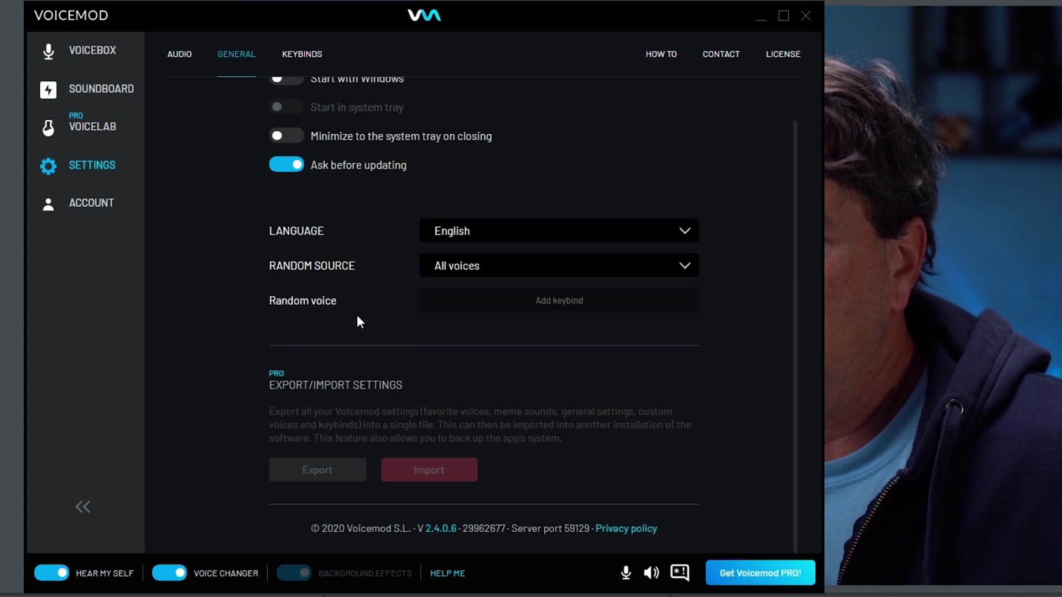
scroll(363, 321, "up", 1)
scroll(363, 320, "down", 1)
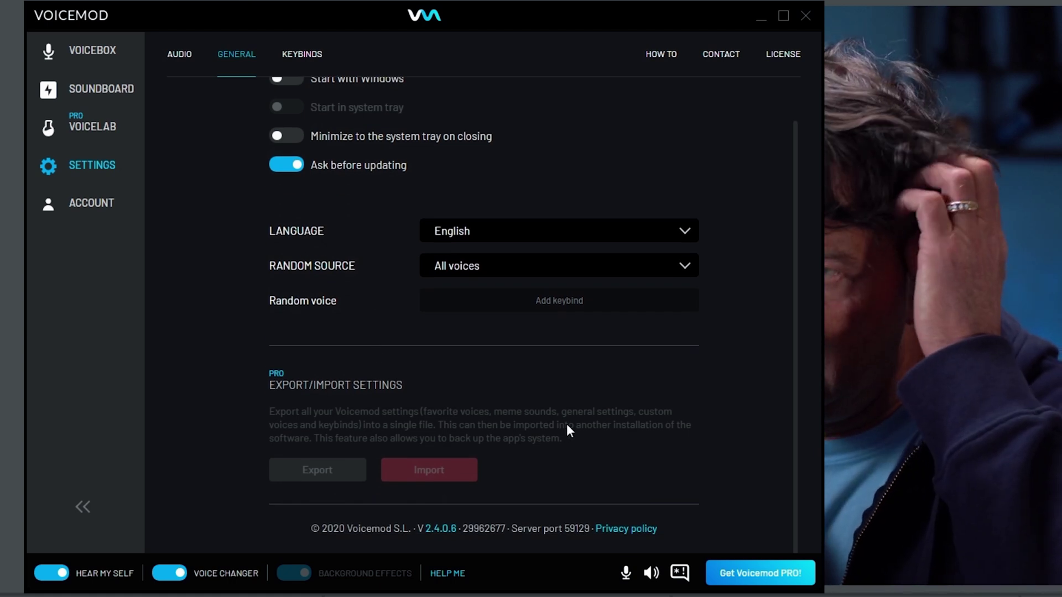
left_click(287, 55)
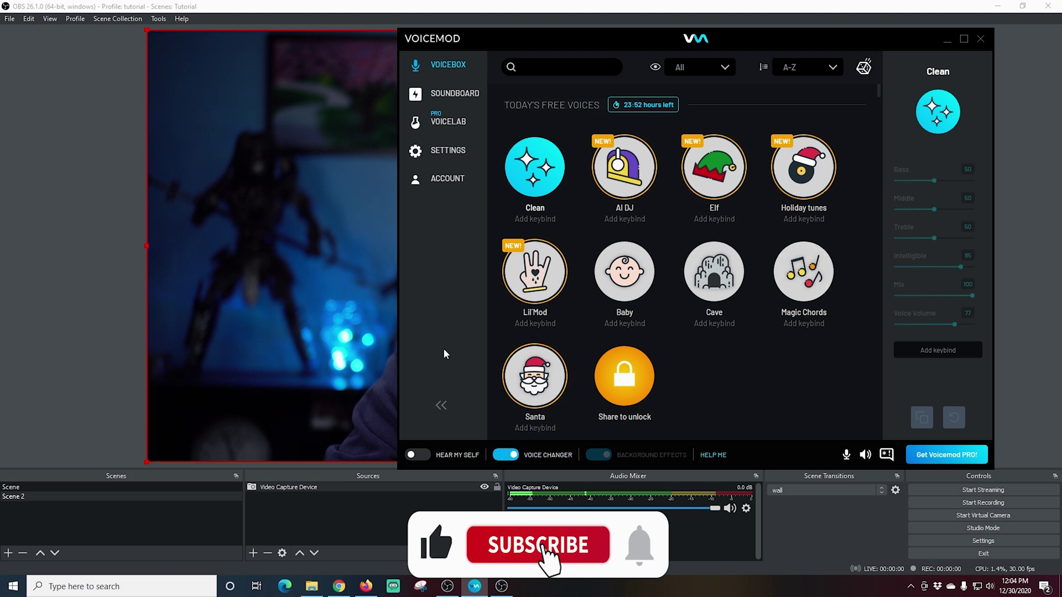
In OBS, mute the Video Capture Device audio and create a new Audio Input Capture source named Voicemod
left_click(314, 331)
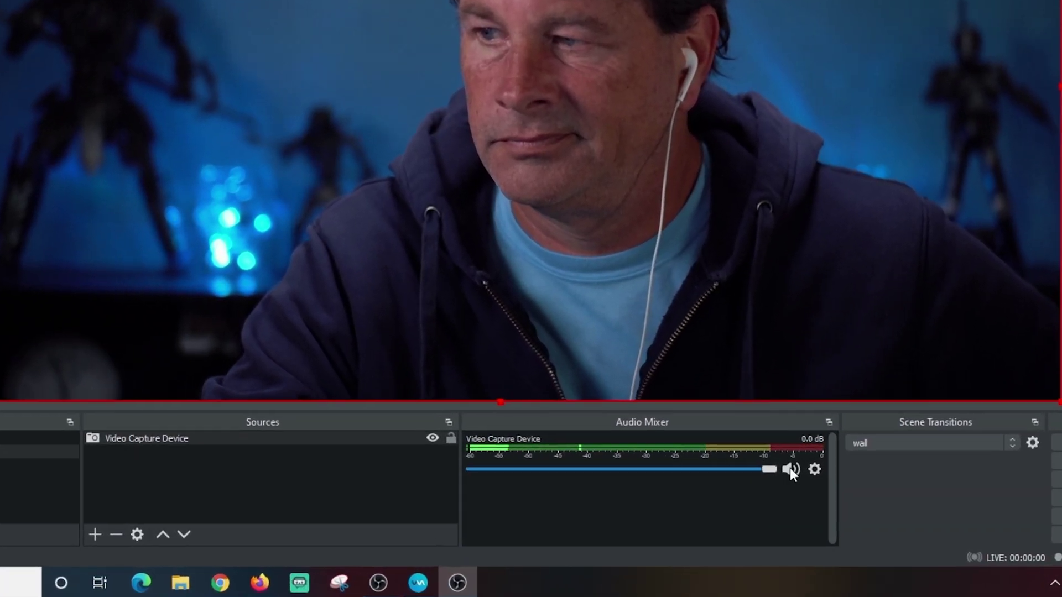
left_click(756, 489)
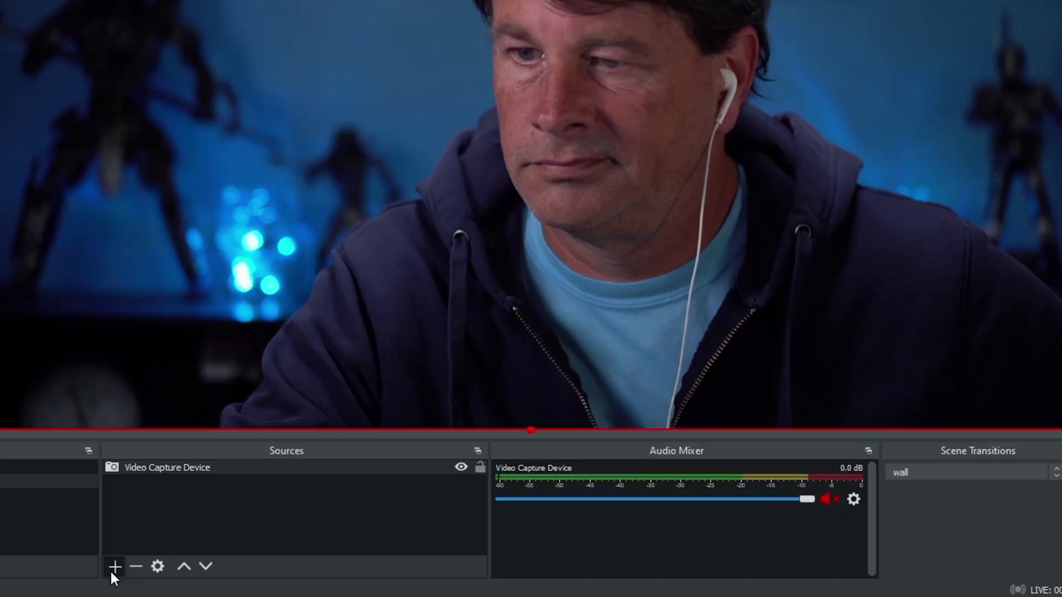
left_click(114, 567)
left_click(172, 271)
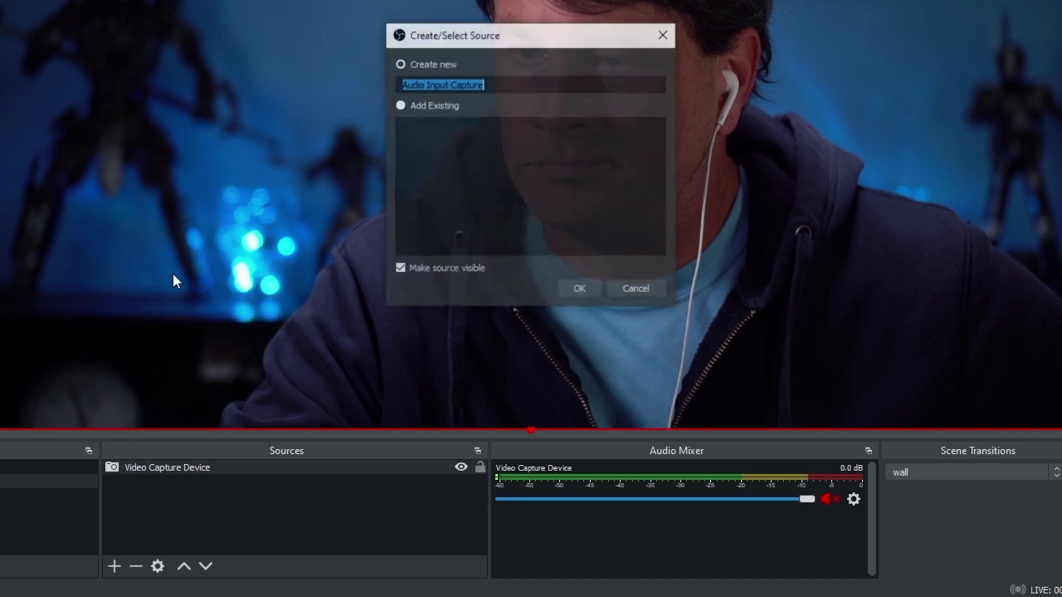
type("Voicemod")
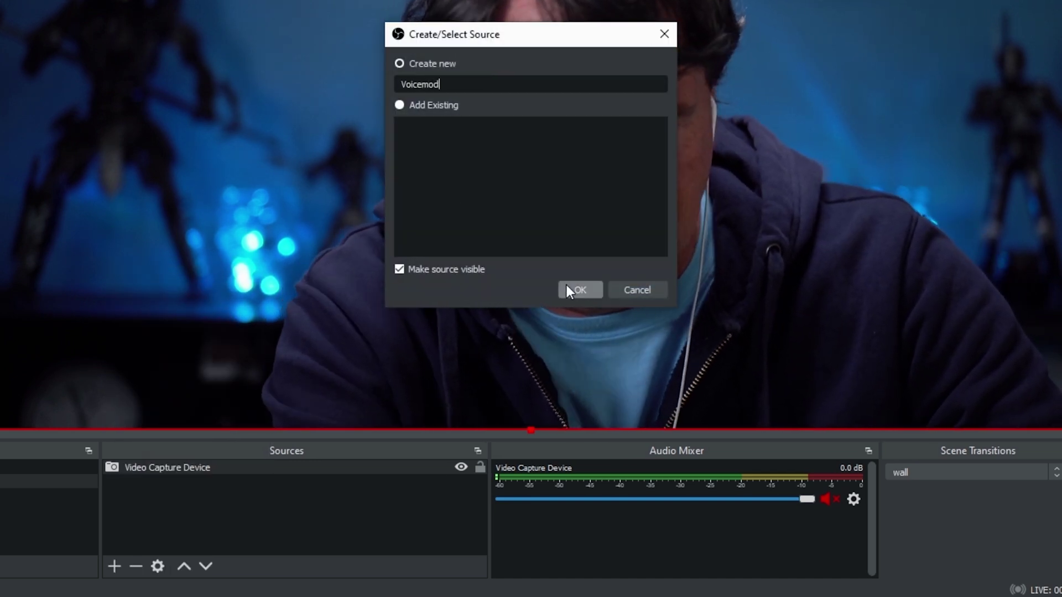
left_click(588, 289)
Set the Voicemod source's device to Microphone (Voicemod Virtual Audio Device (WDM)) and accept its properties
left_click(776, 54)
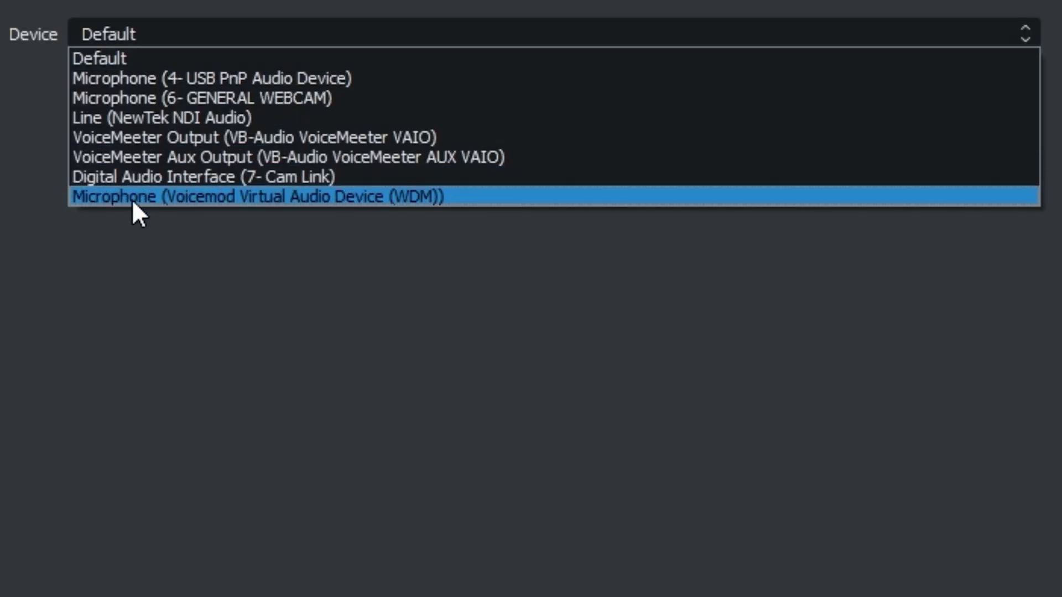
left_click(133, 198)
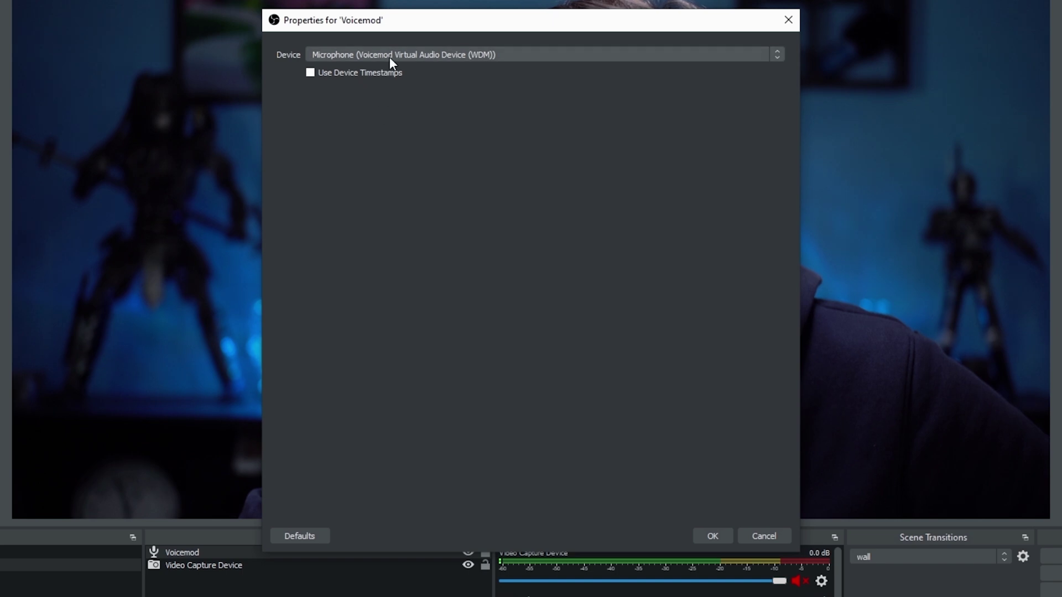
left_click(714, 535)
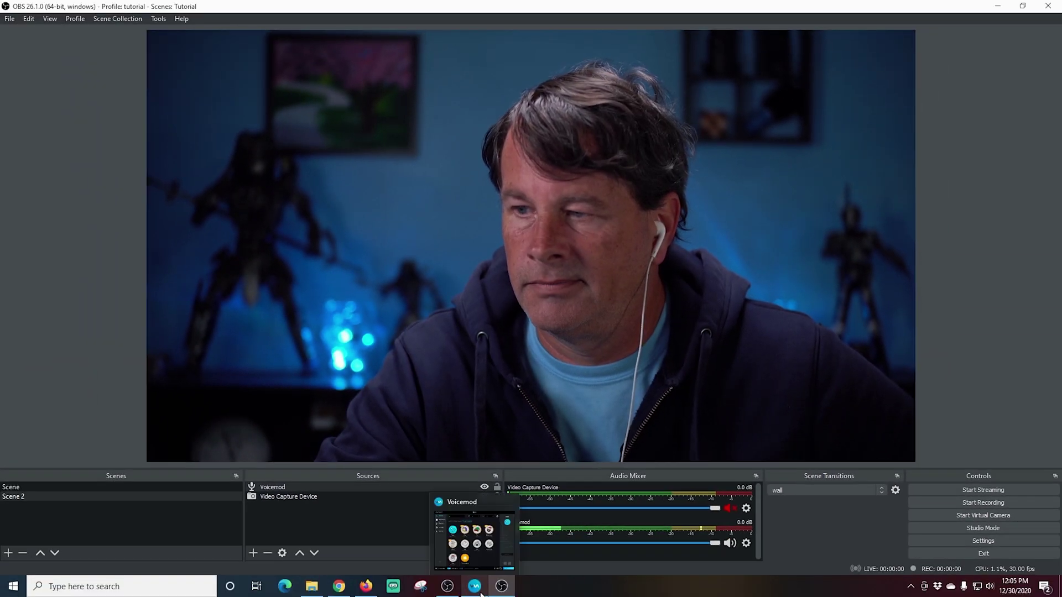
Switch to Voicemod, select the Elf voice and turn on Hear My Self
left_click(476, 588)
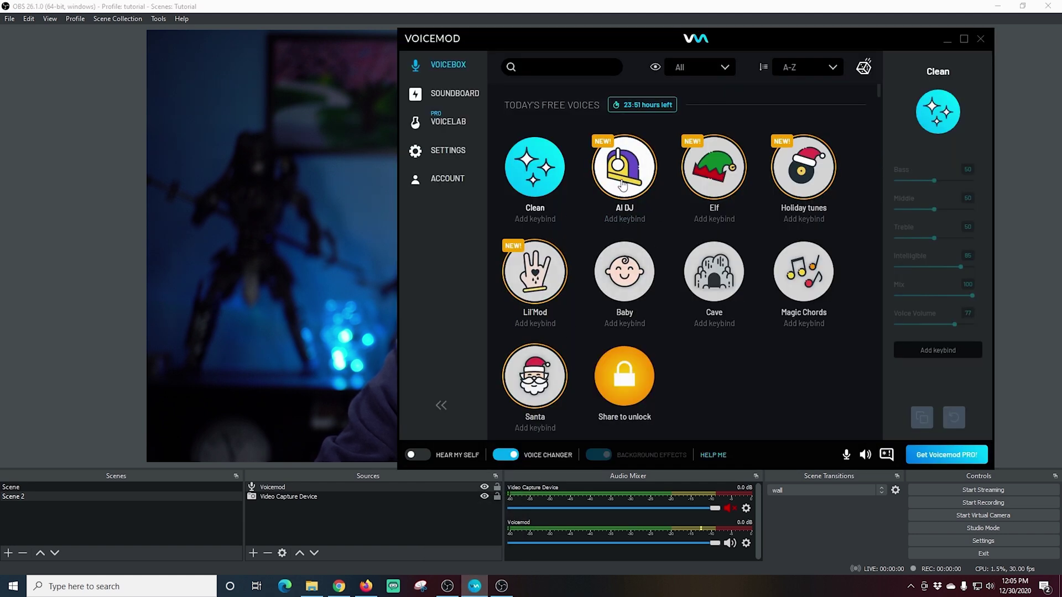
left_click(713, 166)
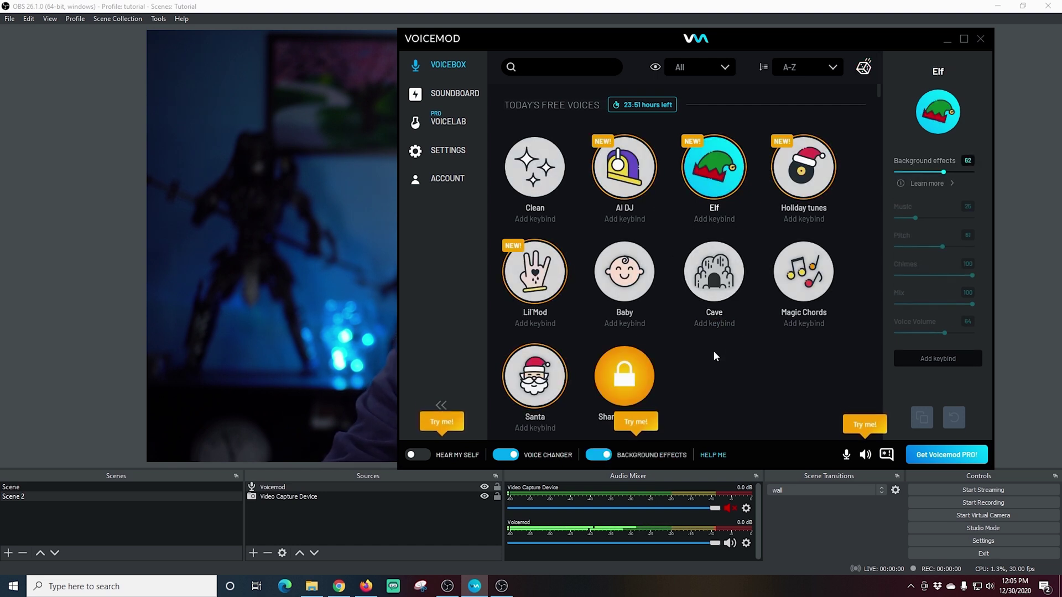
scroll(712, 351, "down", 4)
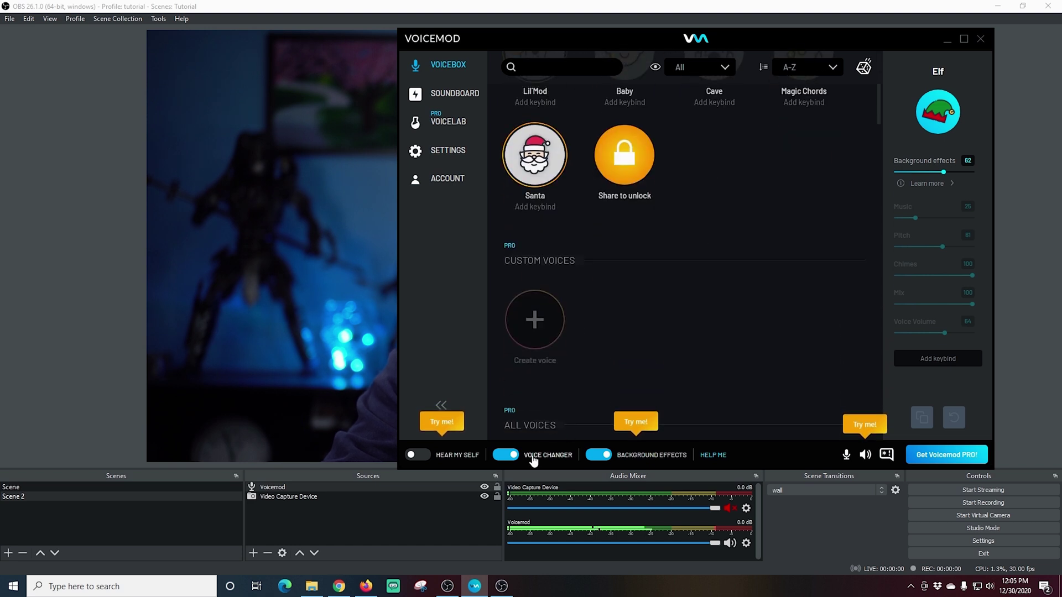
left_click(413, 454)
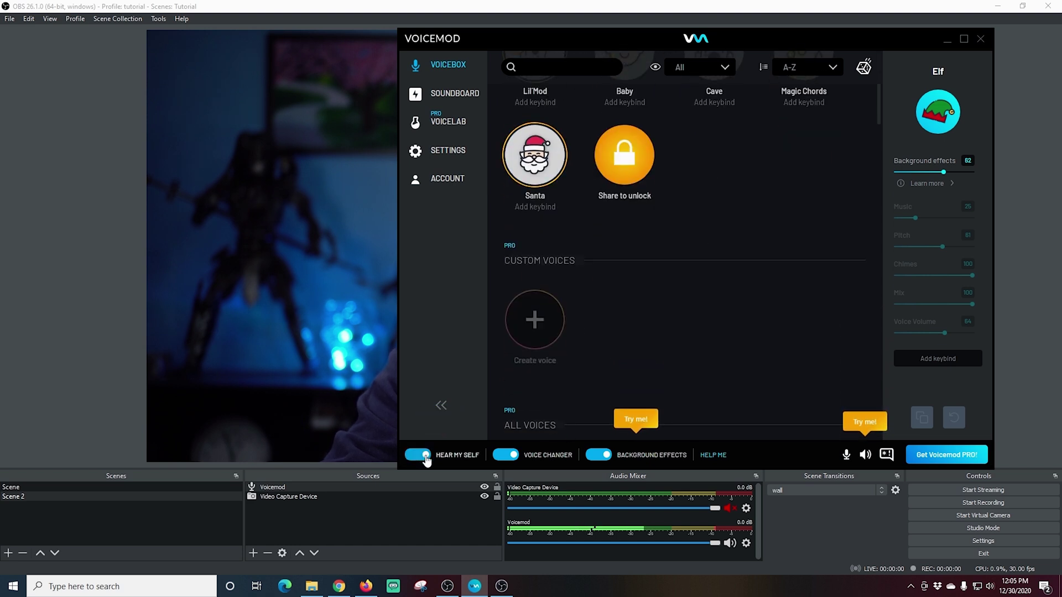
Review the volume settings for voices, soundboard and general output, and switch back to the Clean voice
left_click(865, 454)
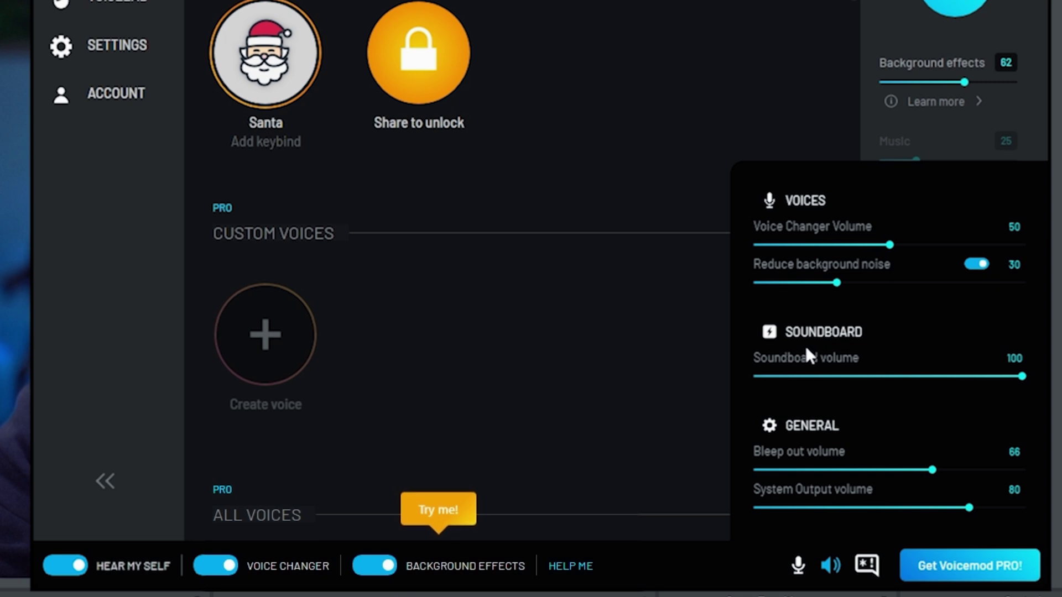
left_click(829, 564)
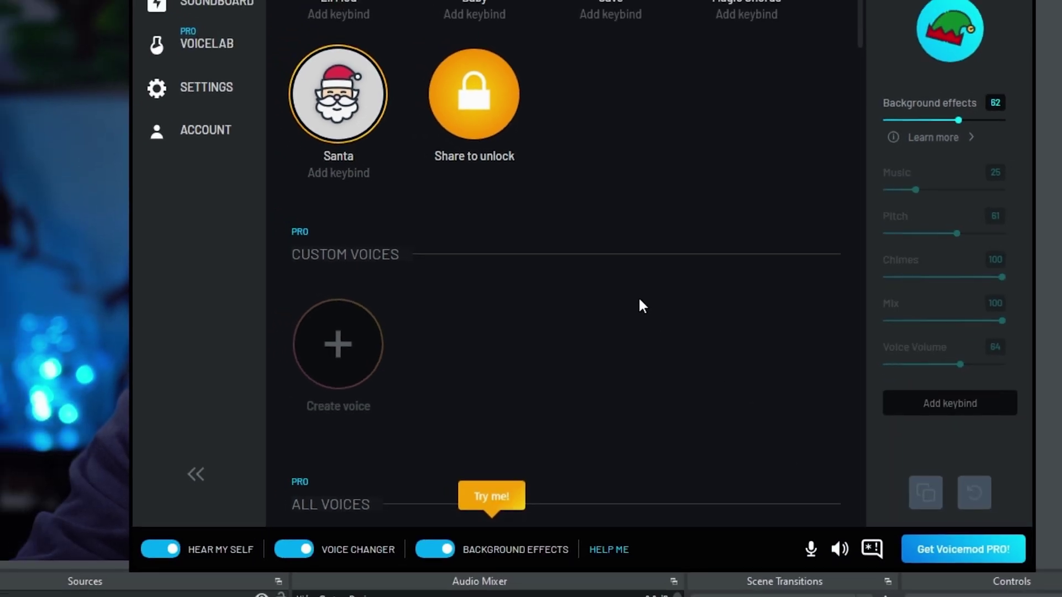
scroll(641, 306, "up", 3)
left_click(485, 209)
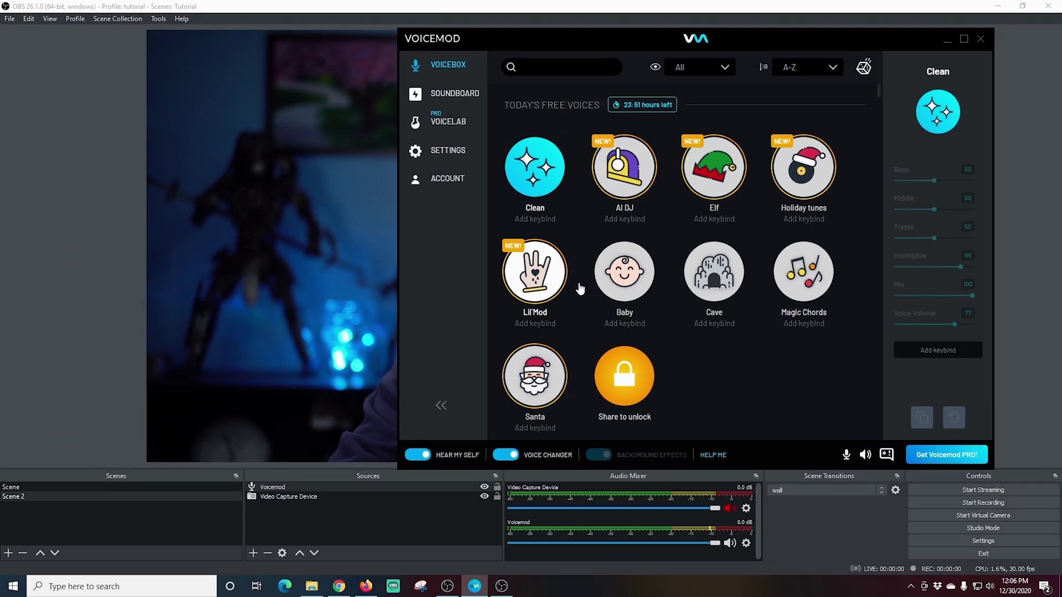
Try out the Baby, Cave and Magic Chords voices one after another
left_click(624, 272)
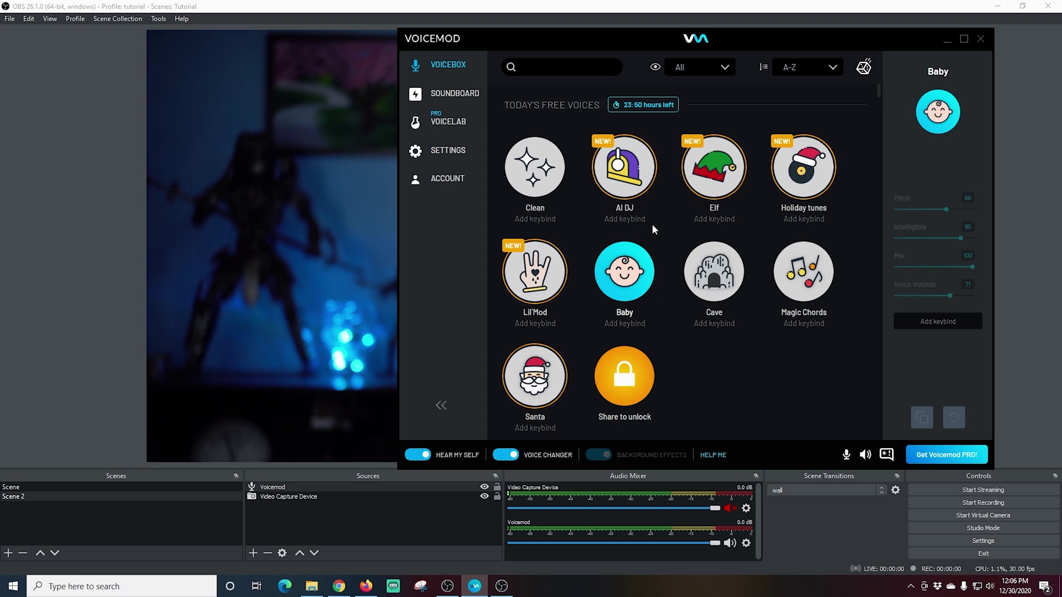
left_click(716, 274)
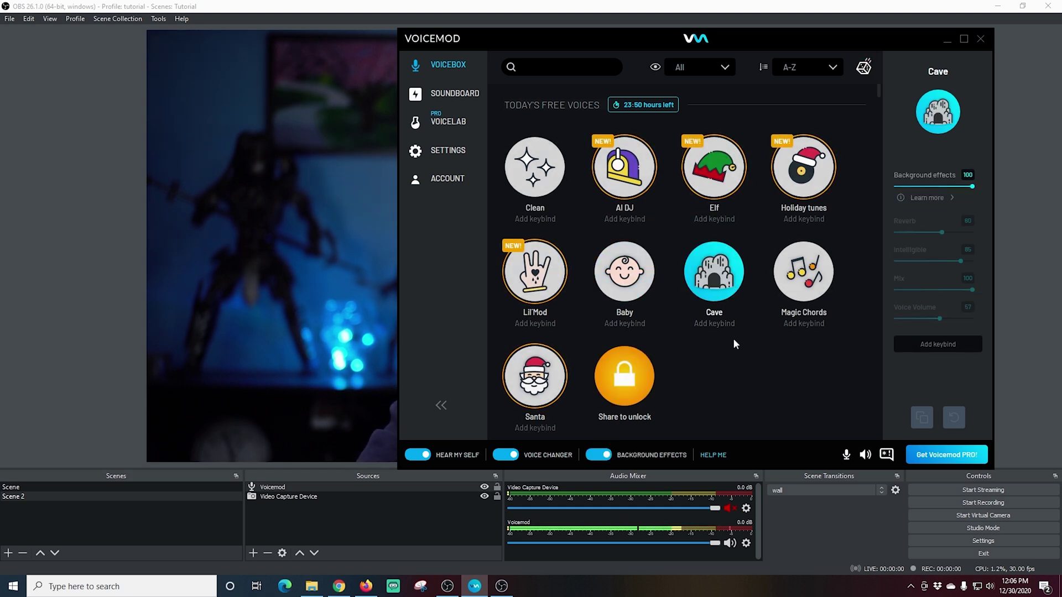
left_click(794, 303)
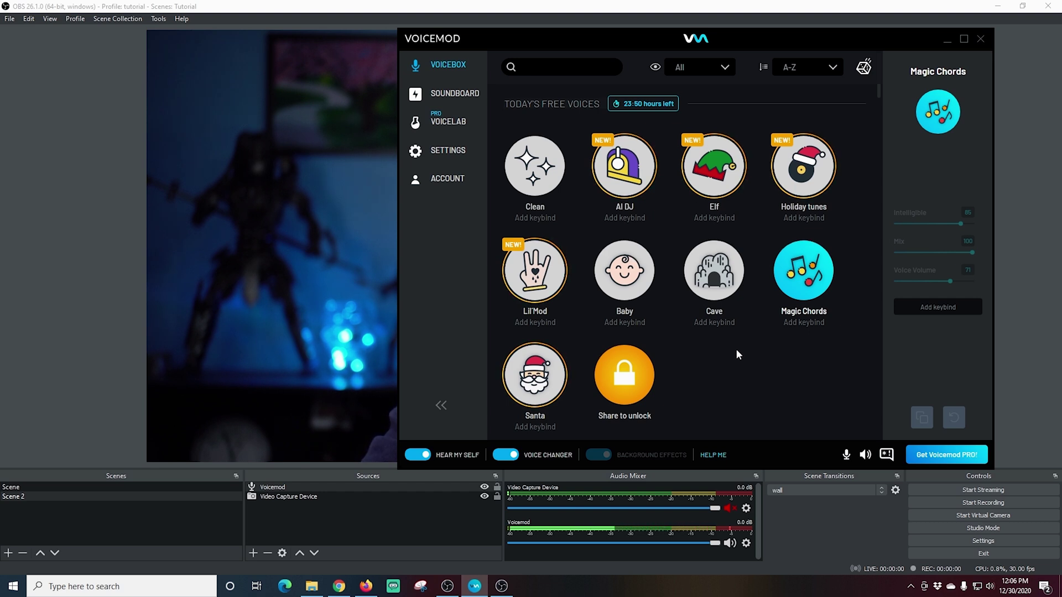
Select the Santa voice and set its background effects level to 0
scroll(735, 350, "down", 2)
left_click(557, 287)
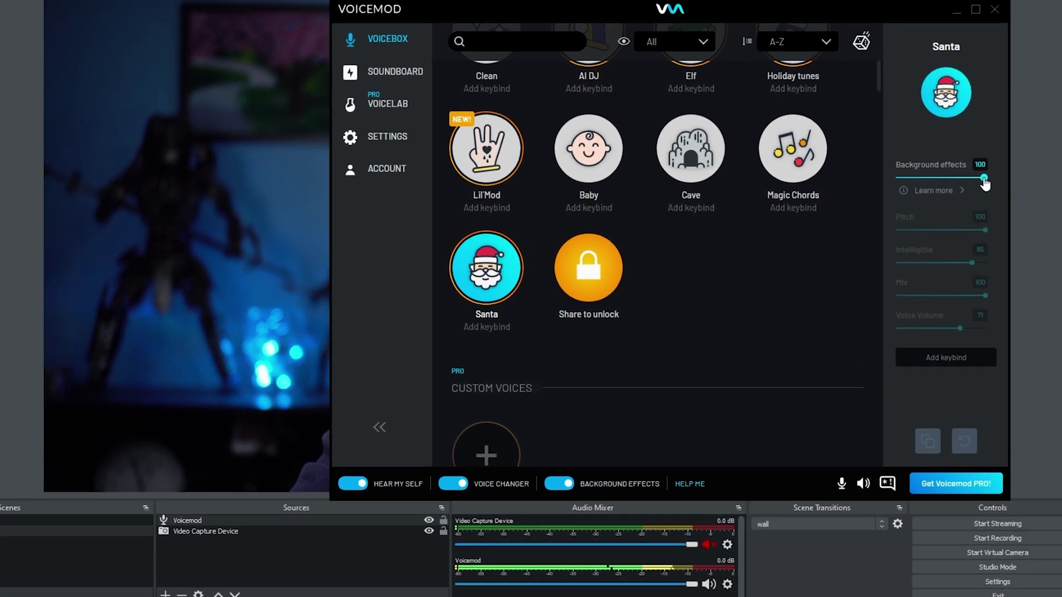
left_click_drag(972, 189, 892, 191)
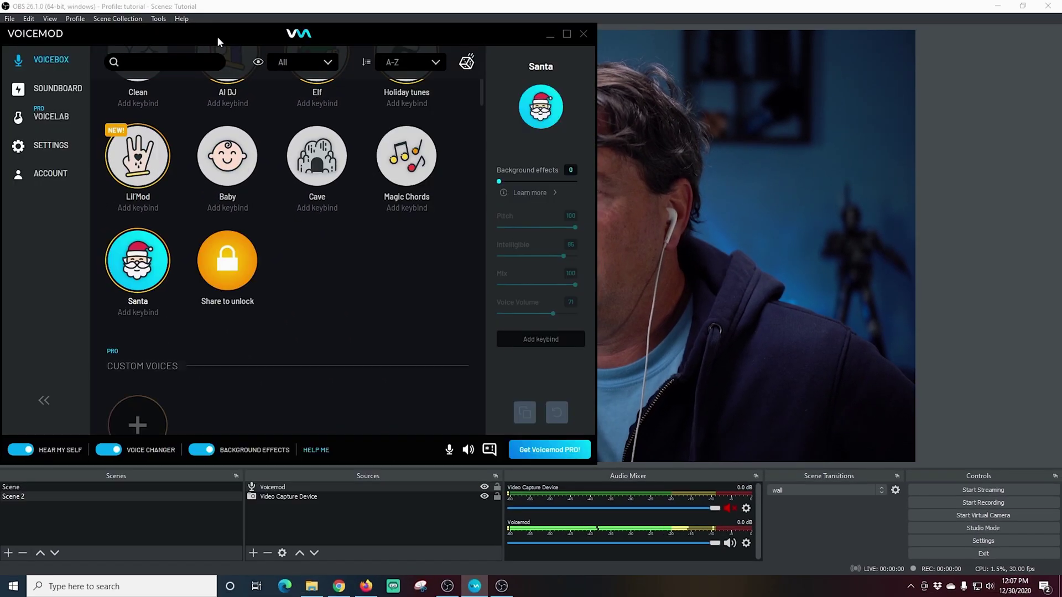
left_click(296, 17)
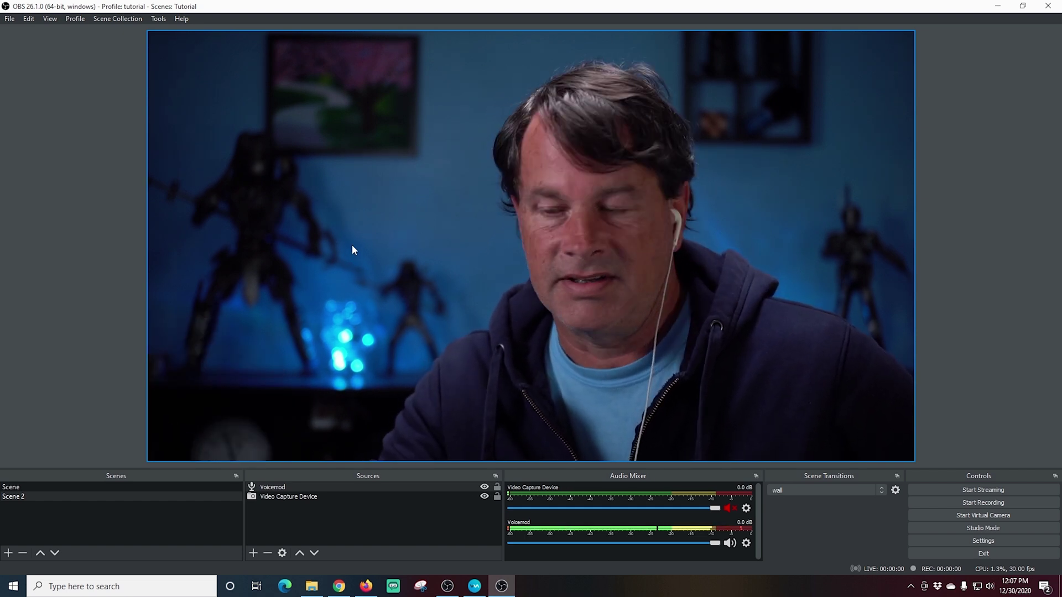
left_click(500, 586)
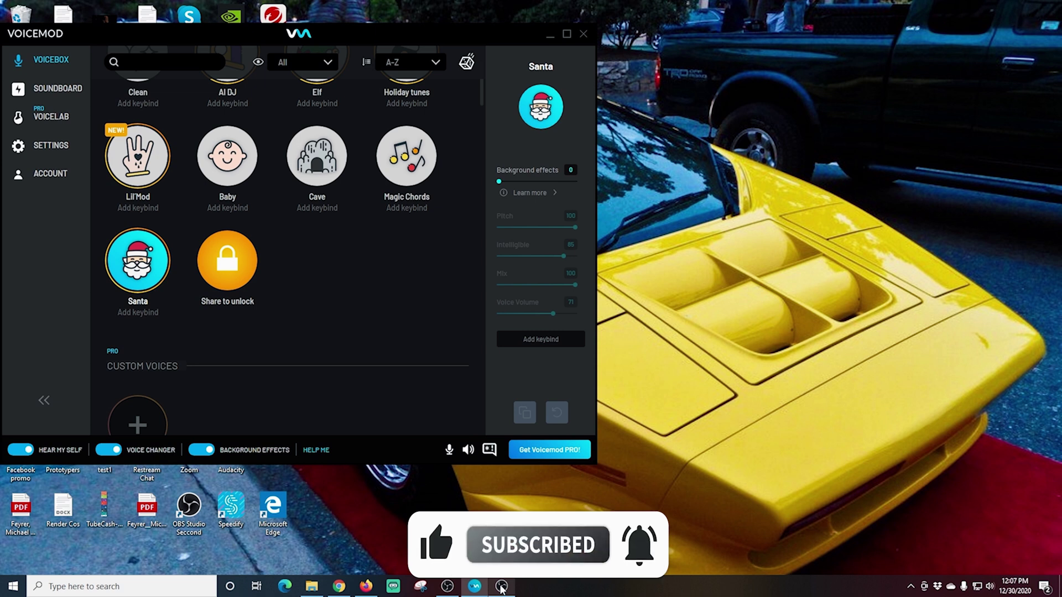
left_click(501, 587)
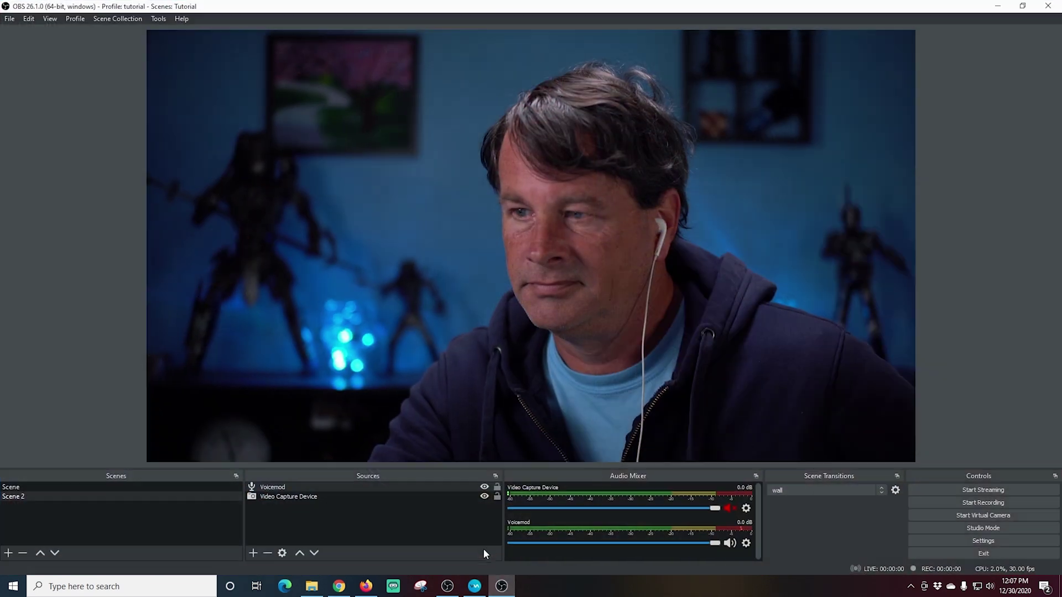
left_click(474, 586)
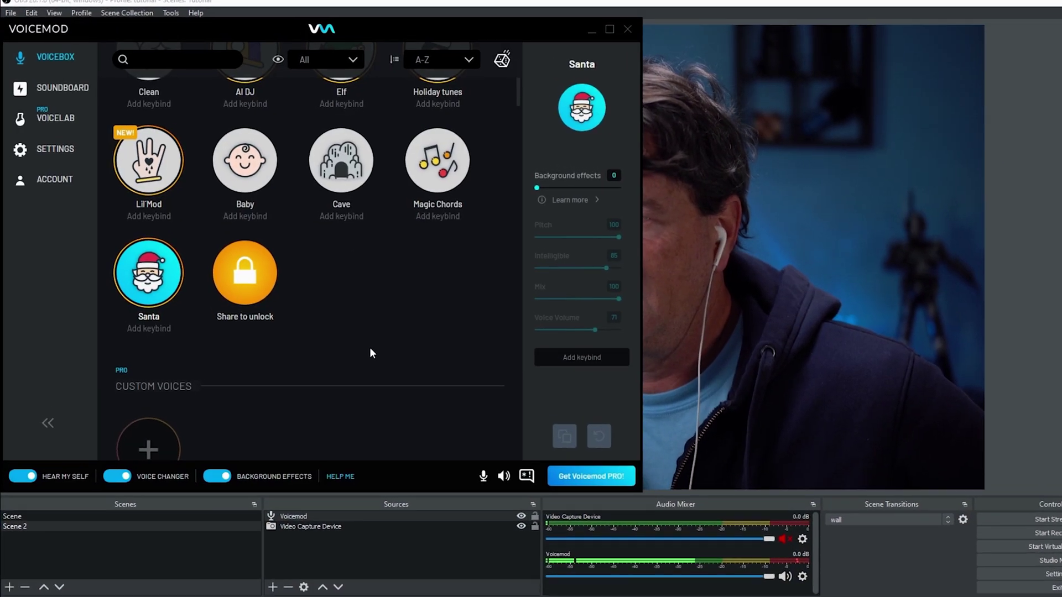
Browse the PRO voices under All Voices, try to select the Android voice and dismiss the upgrade offer
scroll(353, 338, "down", 5)
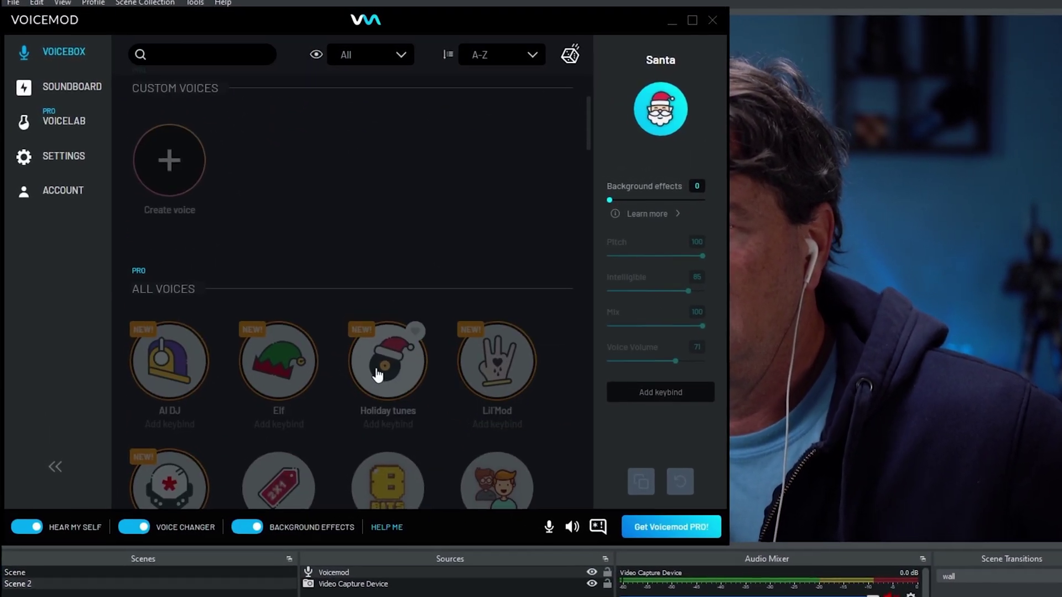
scroll(354, 376, "down", 3)
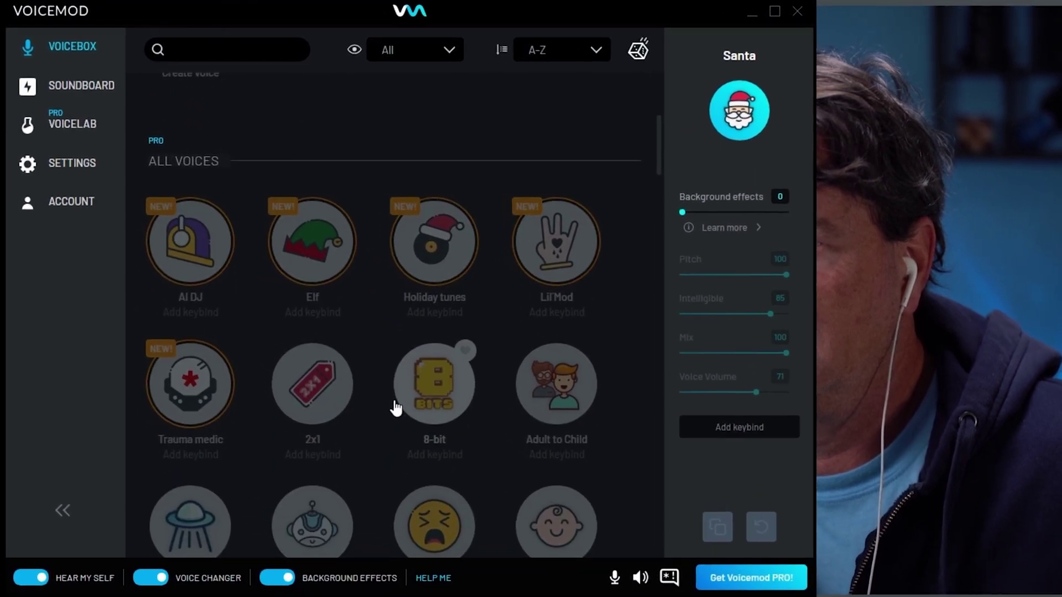
scroll(385, 399, "down", 2)
scroll(401, 412, "down", 1)
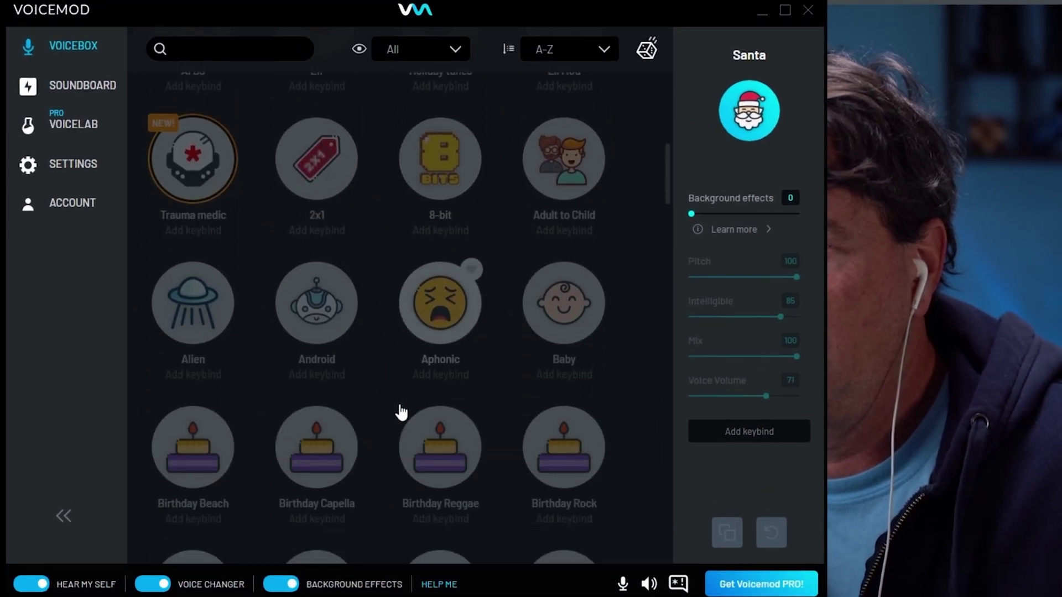
left_click(323, 318)
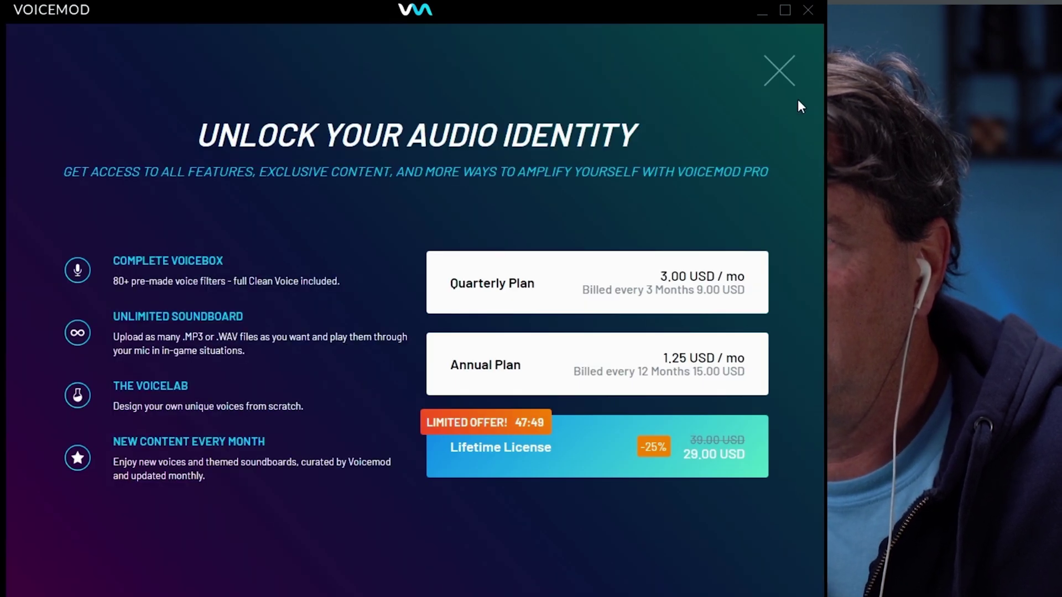
left_click(773, 77)
Look through more of the All Voices list and open the custom voice creation feature
scroll(303, 401, "down", 5)
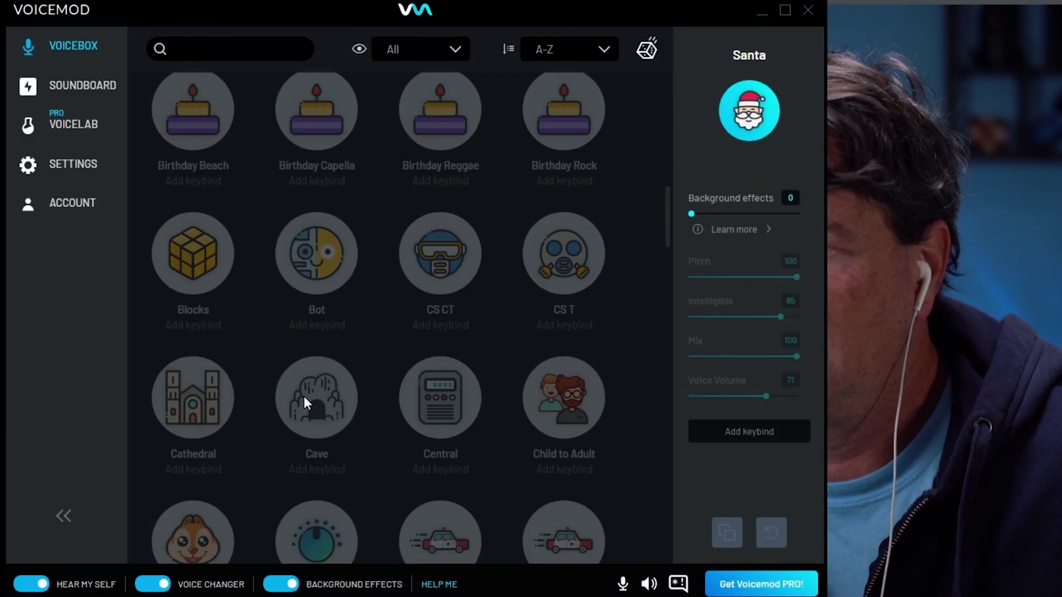
scroll(304, 403, "down", 3)
scroll(303, 403, "up", 10)
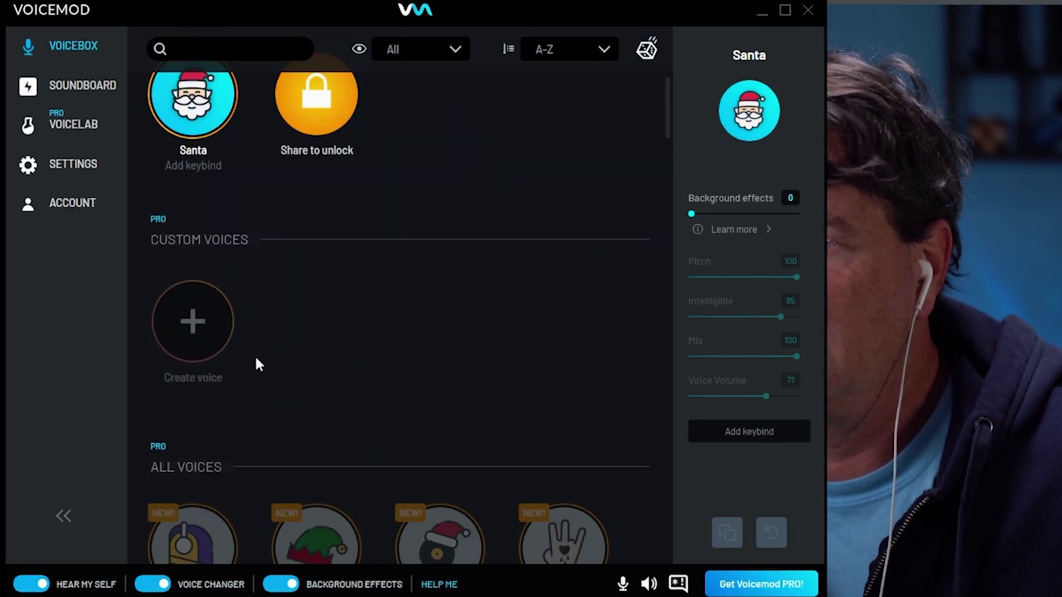
left_click(195, 324)
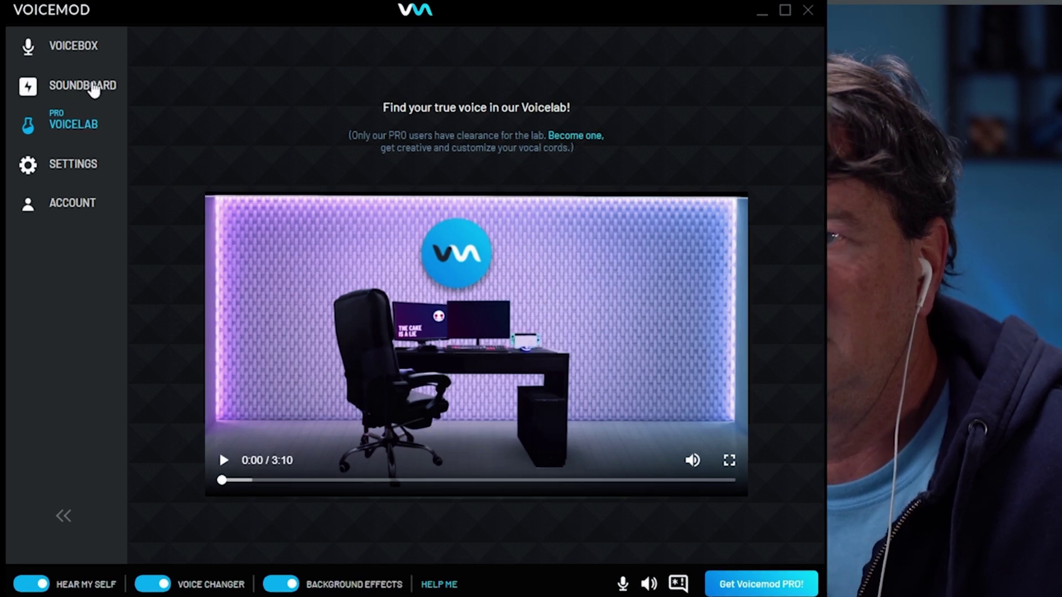
In the soundboard, play the Gong and Nuke Alert sounds, and check the audio file selection for an empty slot without adding a file
left_click(94, 91)
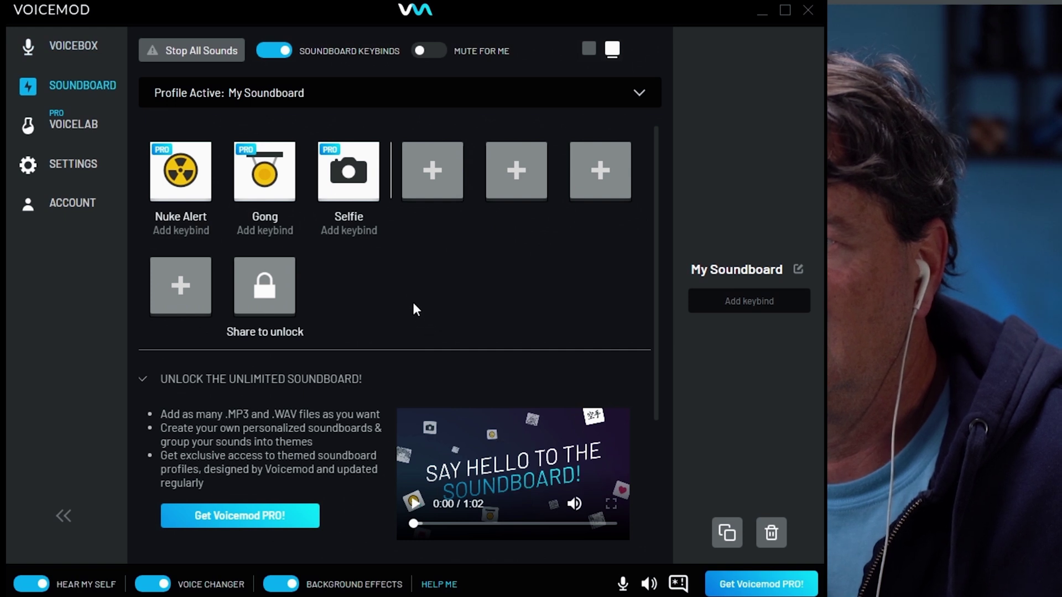
left_click(263, 187)
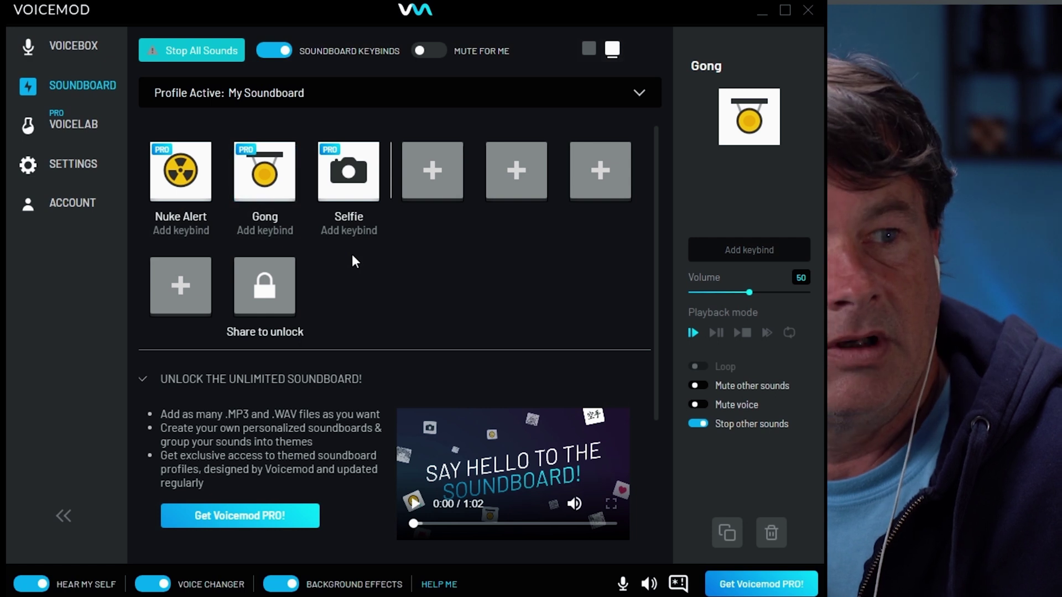
left_click(203, 197)
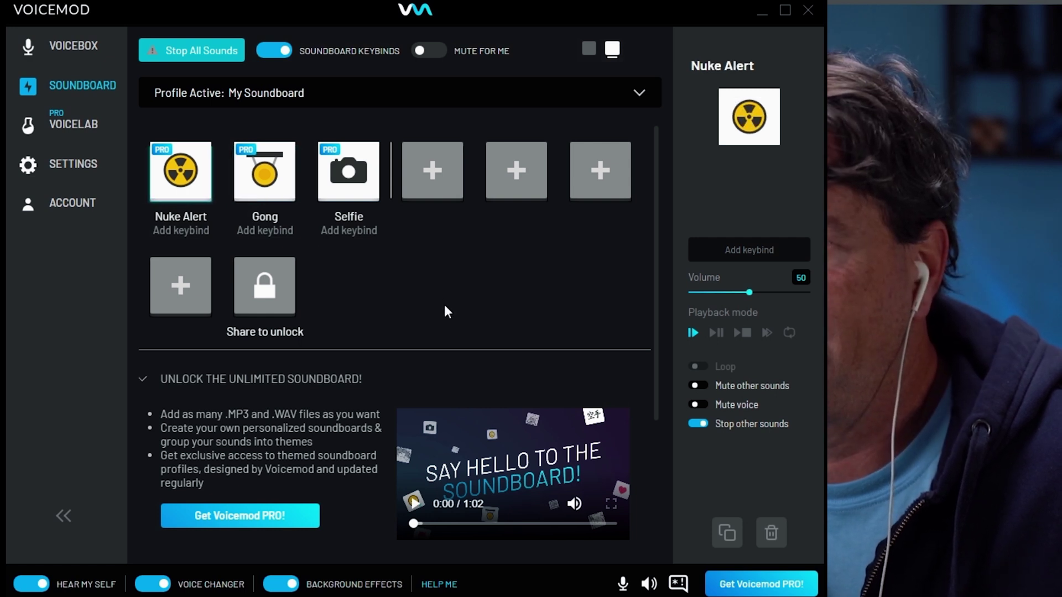
left_click(432, 186)
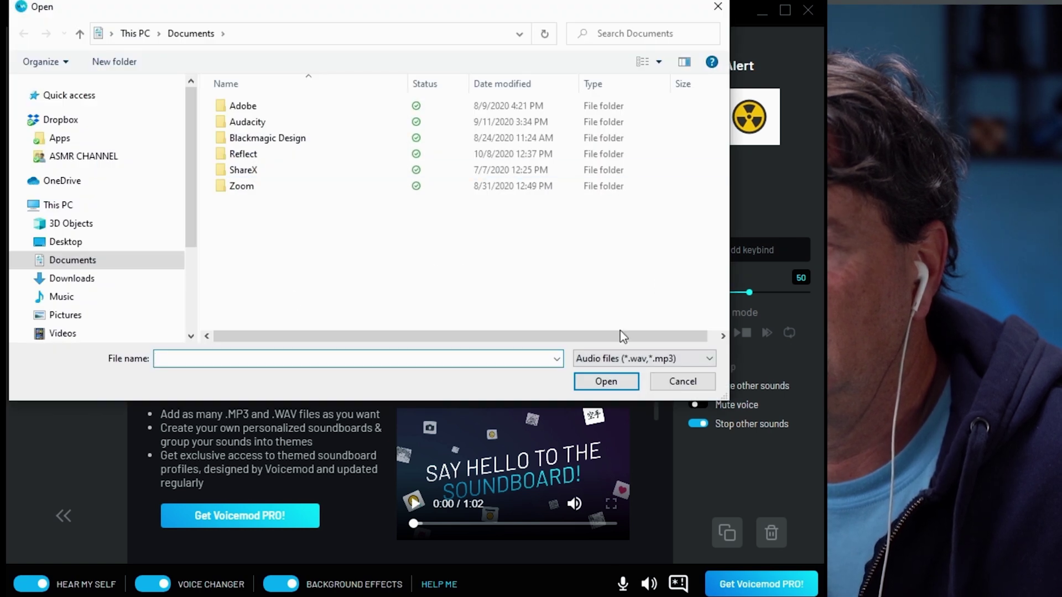
left_click(672, 383)
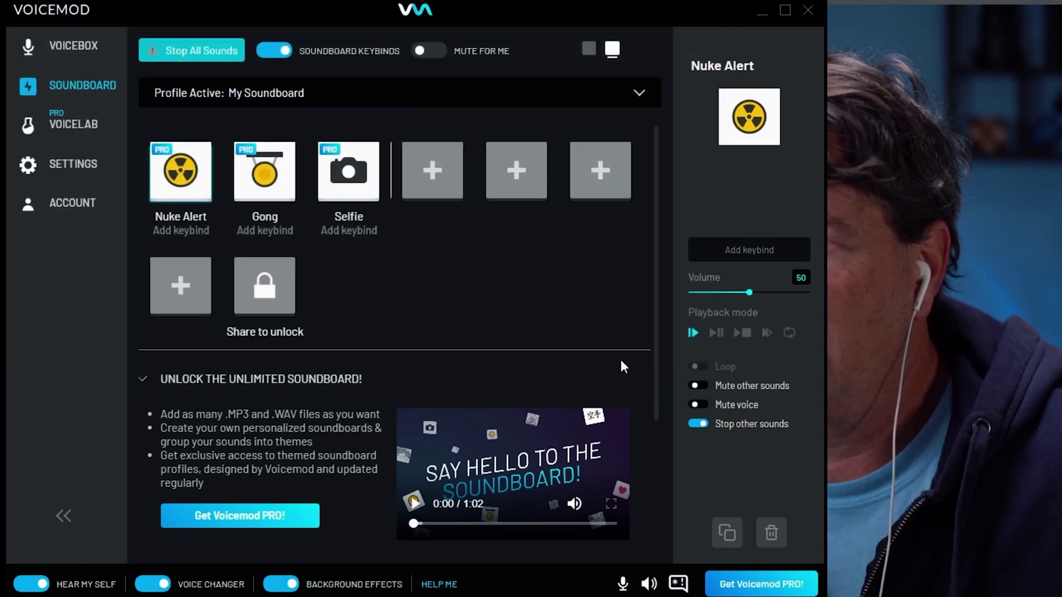
Play the Selfie, Gong and Nuke Alert sounds in the soundboard
left_click(357, 198)
left_click(285, 191)
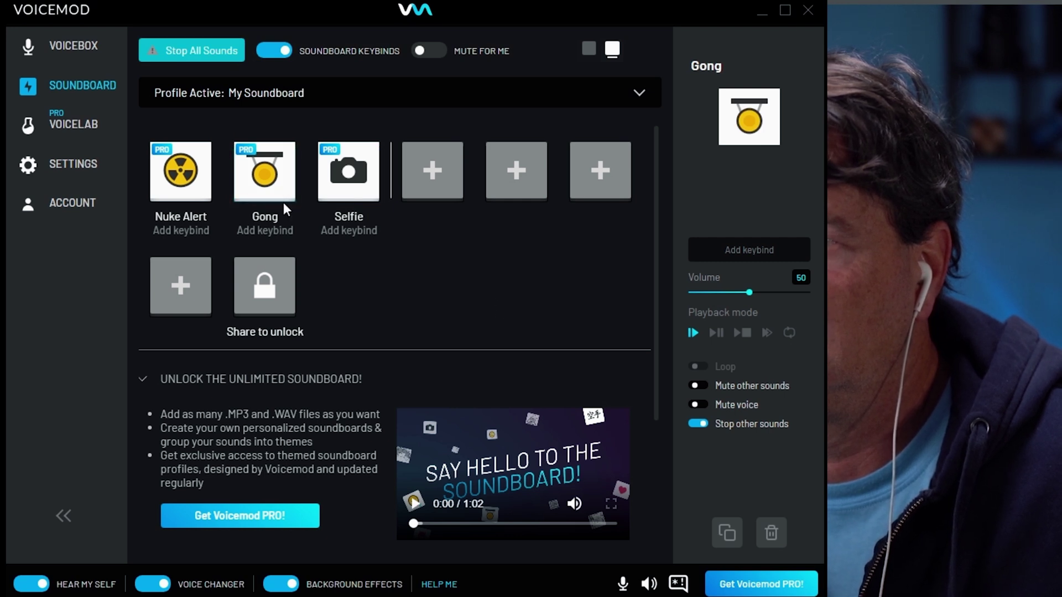
left_click(206, 196)
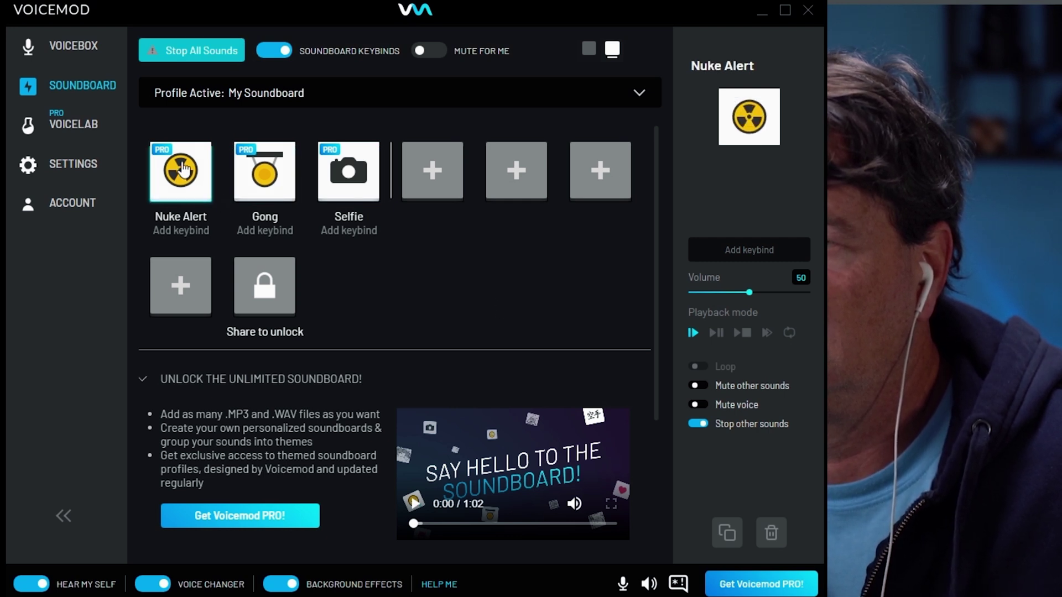
In the Voicebox, set the AI DJ voice's background effects level to 0 and switch to the Clean voice
left_click(75, 49)
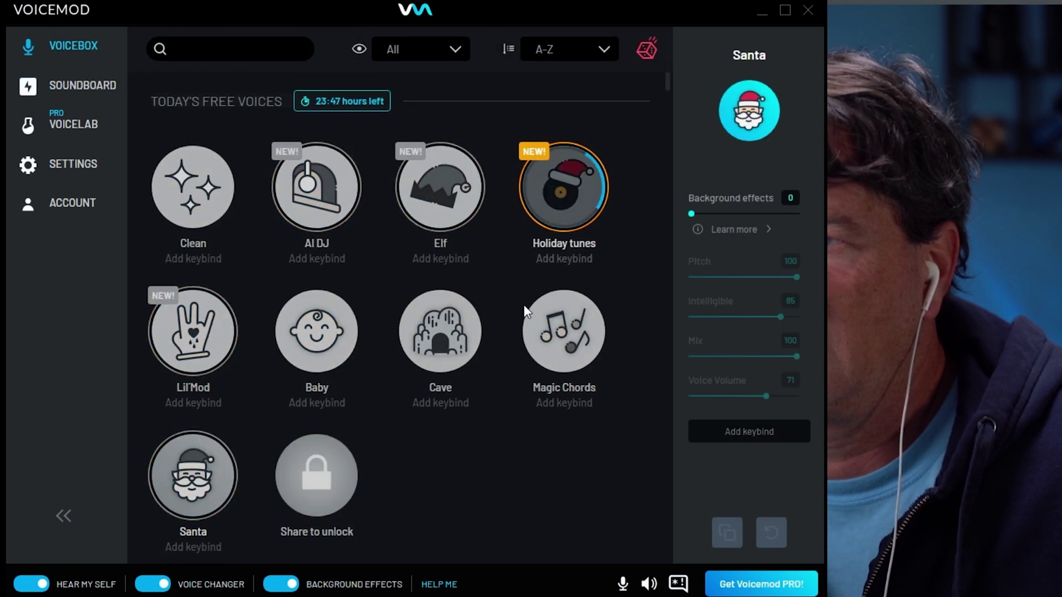
left_click_drag(724, 205, 687, 201)
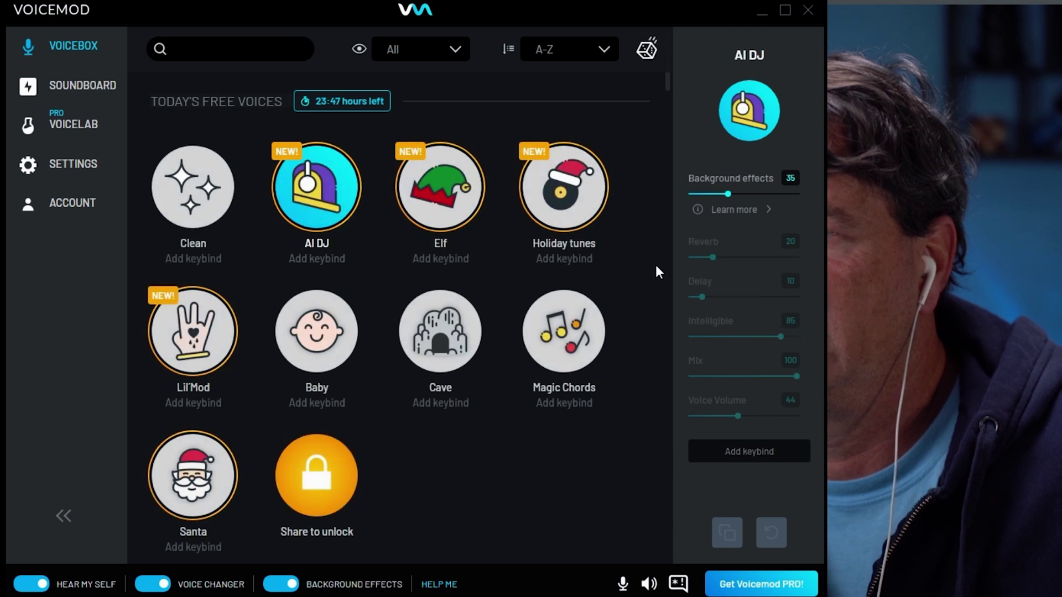
left_click(727, 195)
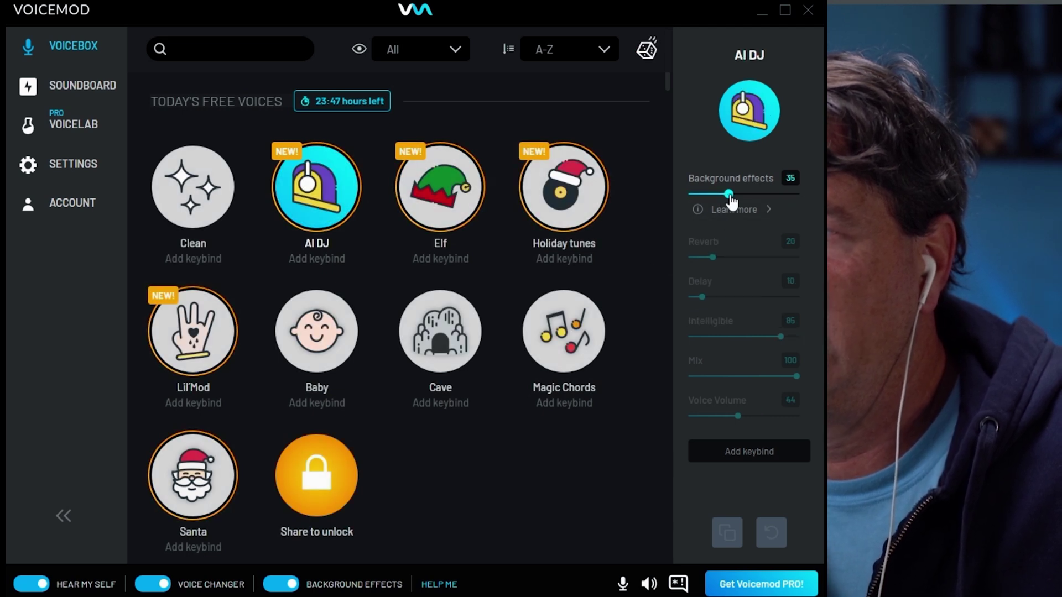
left_click_drag(728, 200, 676, 203)
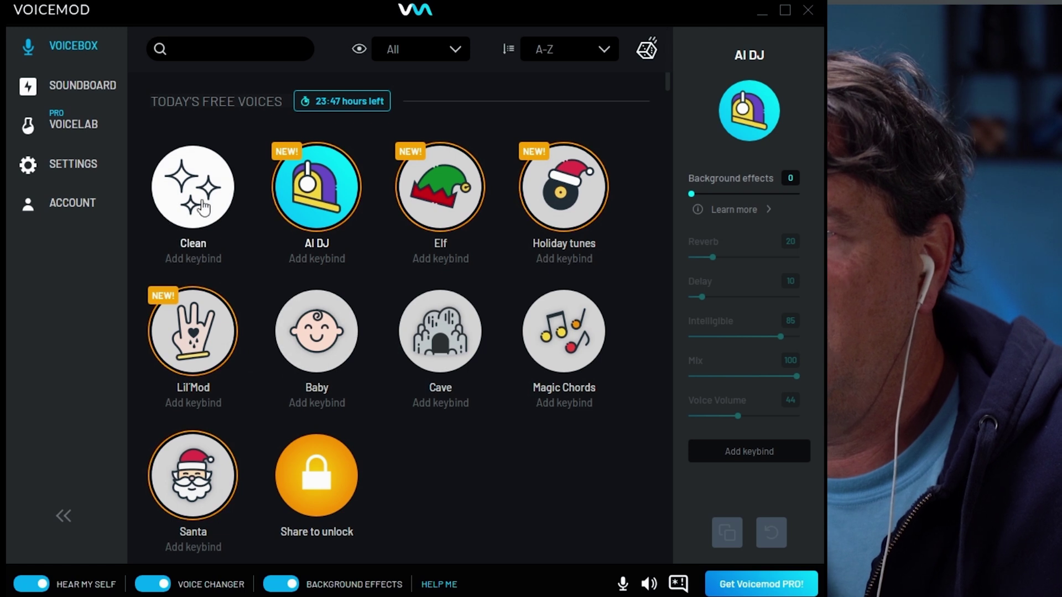
left_click(193, 187)
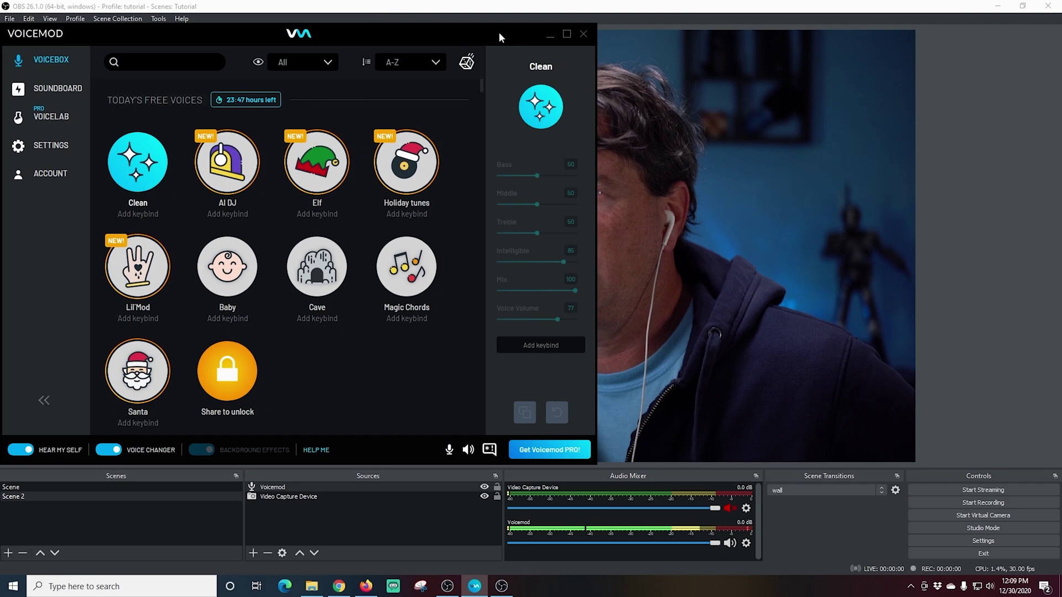
Reposition the Voicemod window over the OBS preview so the sources and audio mixer stay uncovered
left_click_drag(500, 33, 403, 115)
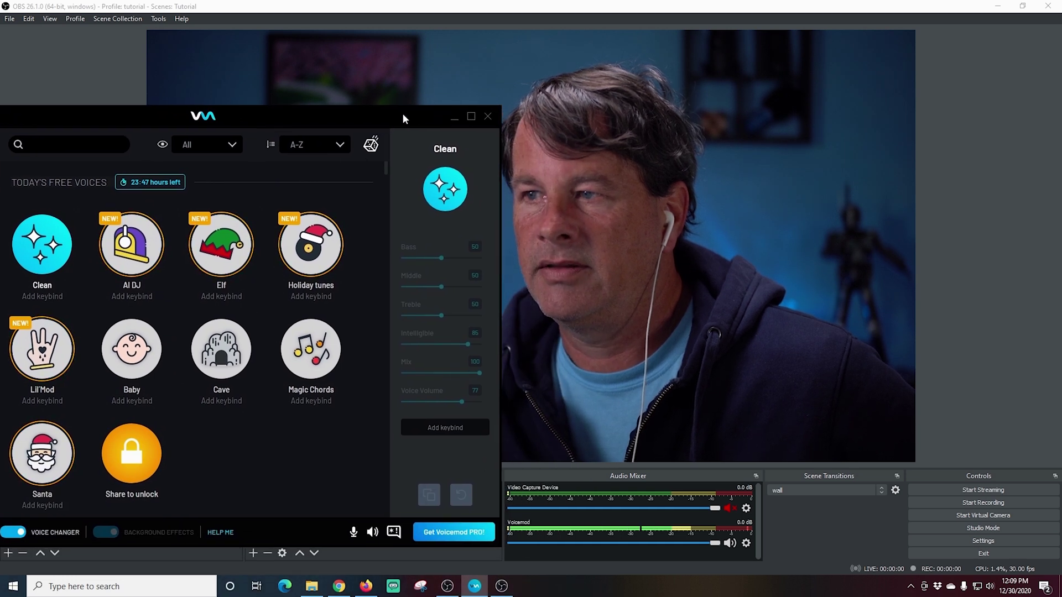
left_click_drag(403, 113, 537, 66)
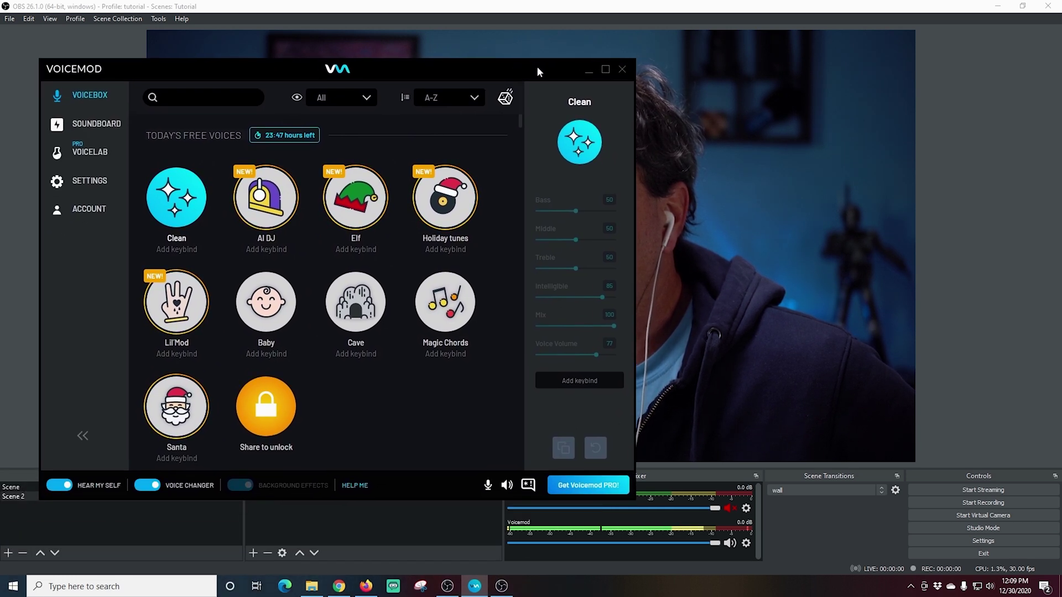
left_click_drag(454, 82, 439, 41)
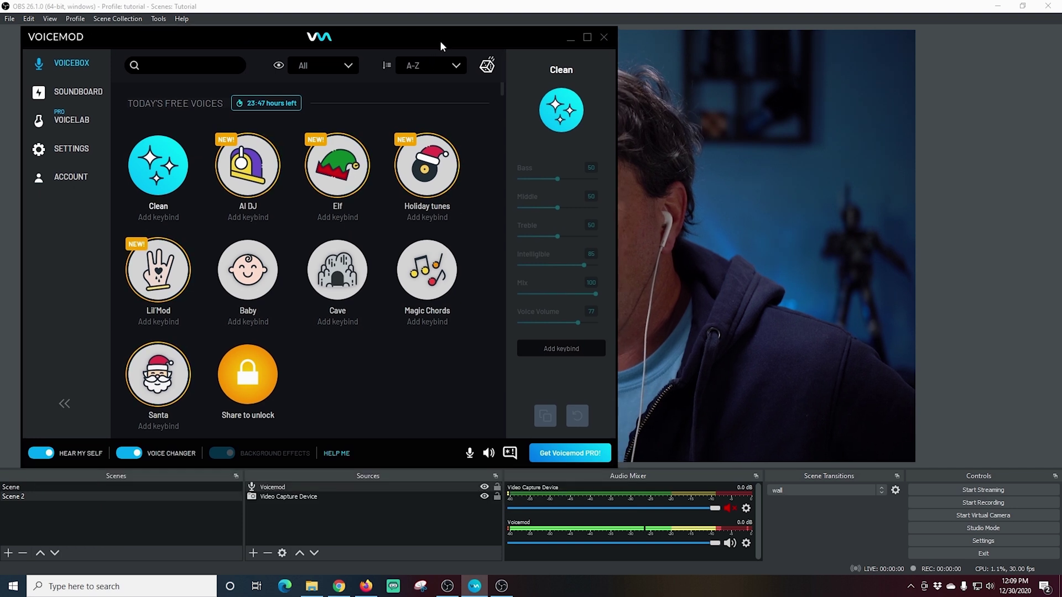
In the OBS audio mixer, switch the live audio from Voicemod to the Video Capture Device, and back to Voicemod
left_click(729, 543)
left_click(729, 508)
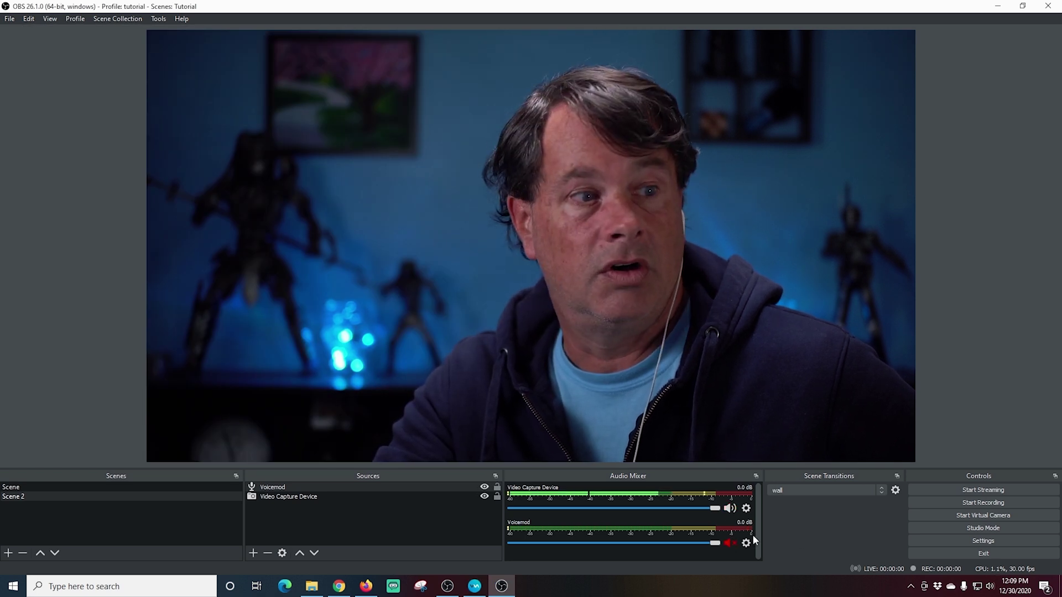
left_click(729, 510)
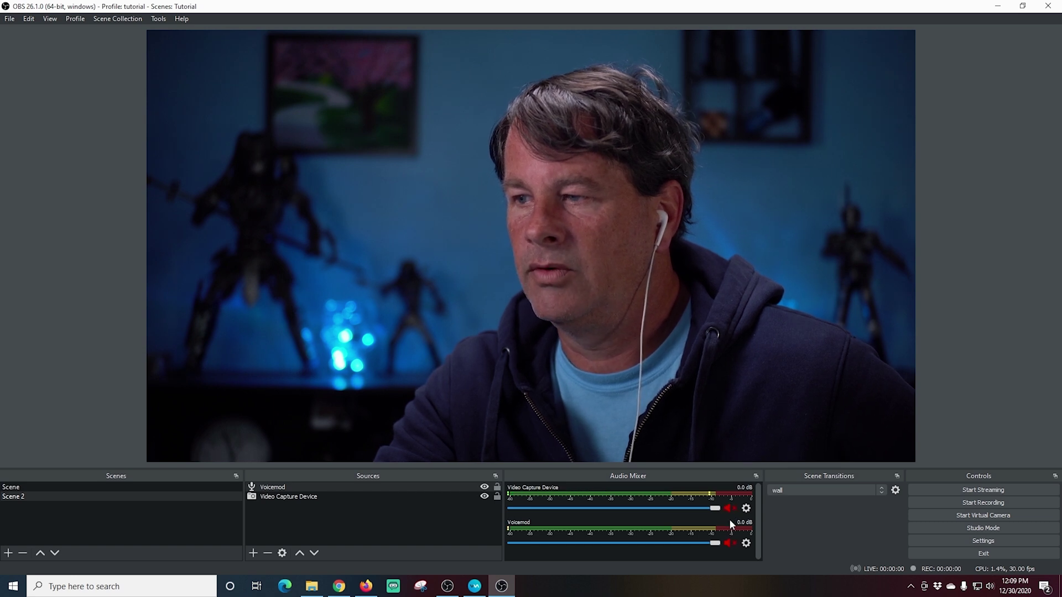
left_click(728, 543)
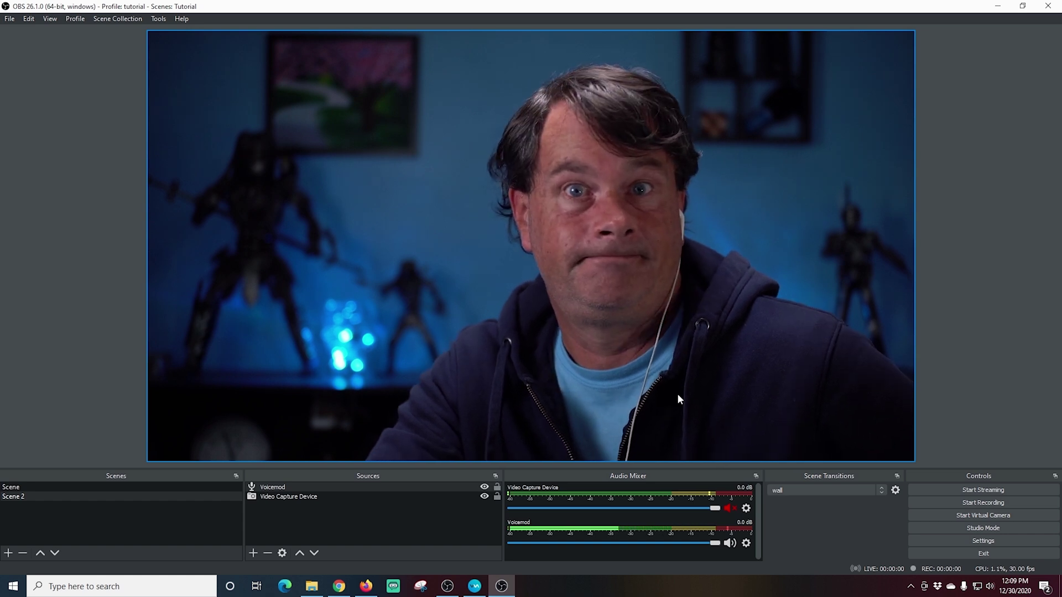
Switch to Voicemod, look over today's free voices and open the custom voice creation feature
left_click(474, 587)
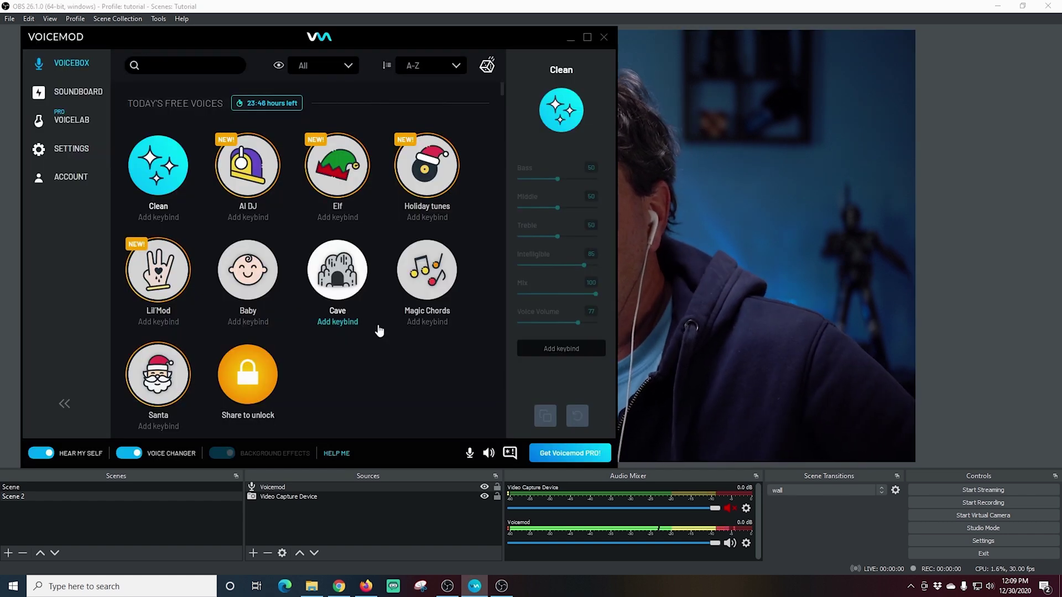
scroll(380, 330, "down", 1)
scroll(379, 331, "down", 1)
scroll(381, 332, "up", 2)
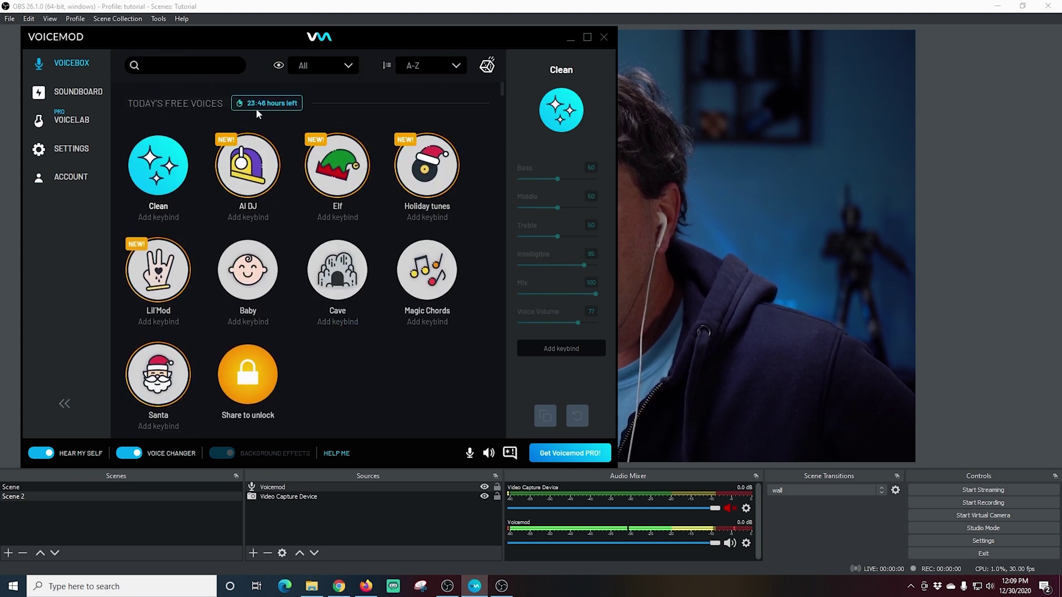
scroll(366, 354, "down", 6)
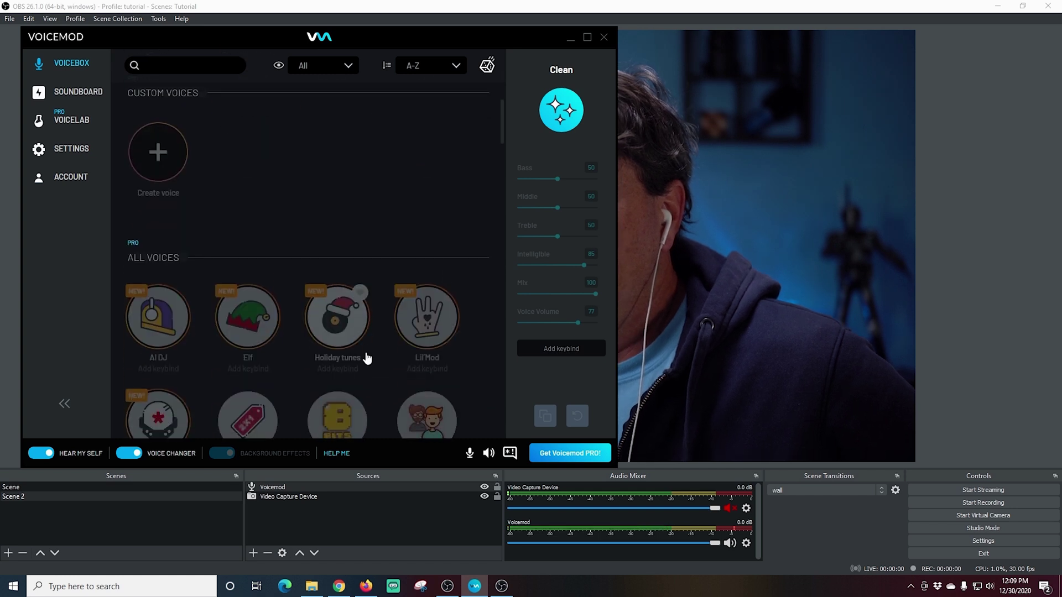
left_click(172, 147)
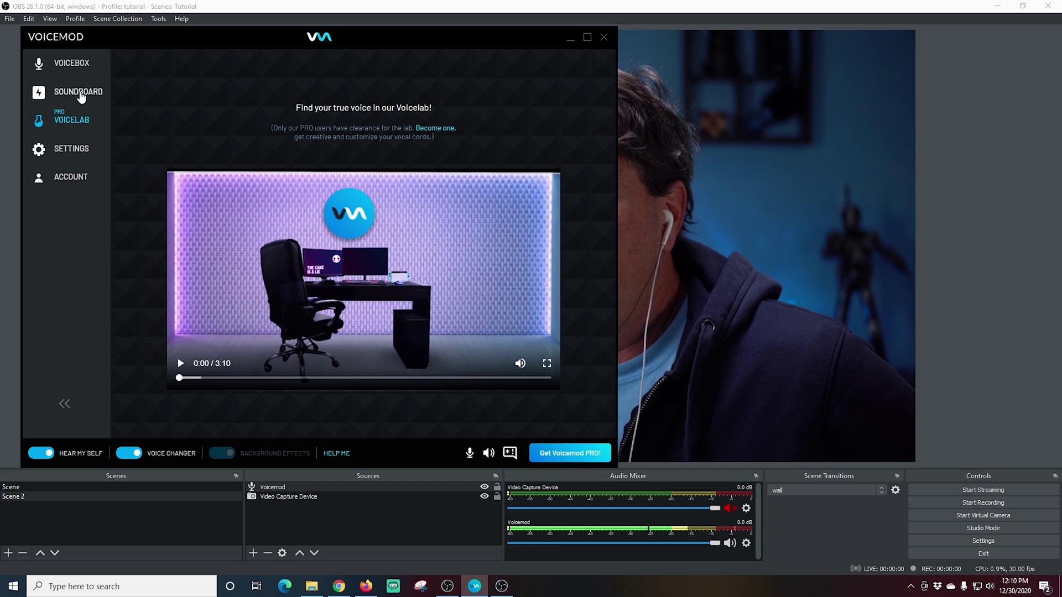
Return to the Voicebox, look through the PRO voices under All Voices and go back to today's free voices
left_click(72, 63)
scroll(379, 376, "down", 5)
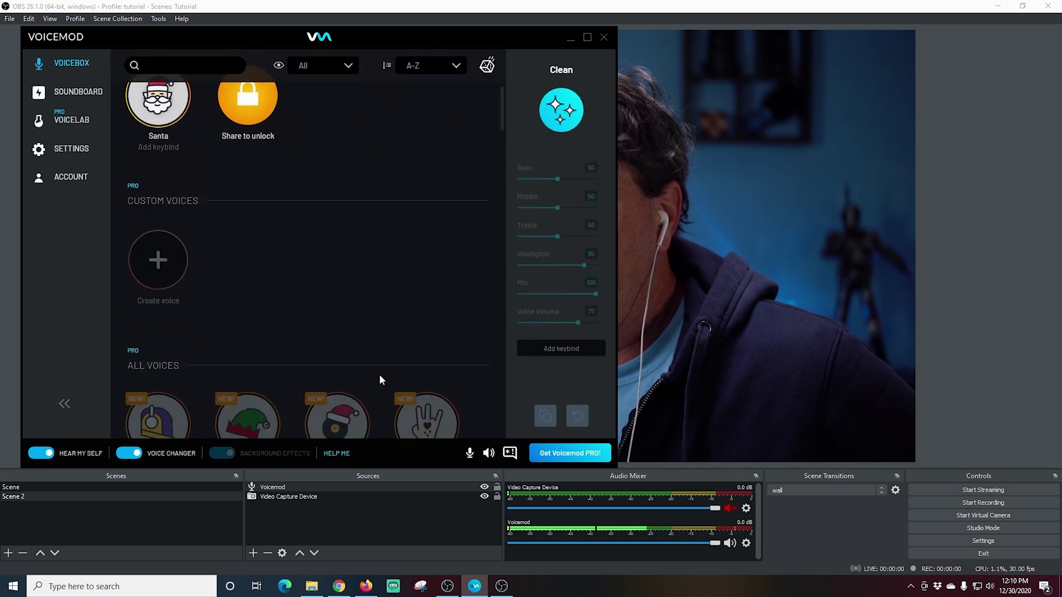
scroll(379, 380, "down", 15)
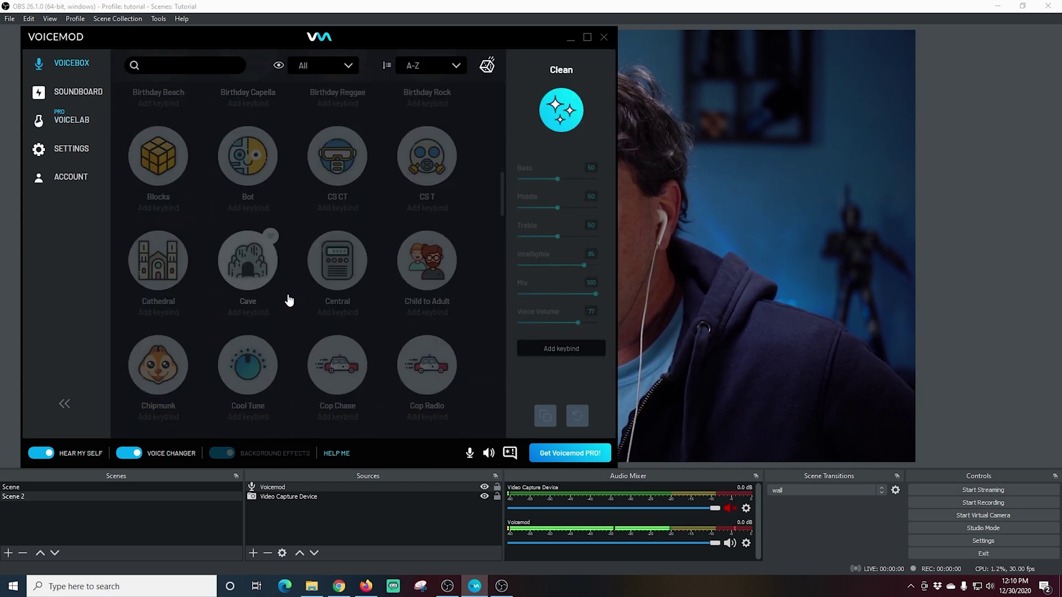
scroll(288, 299, "down", 8)
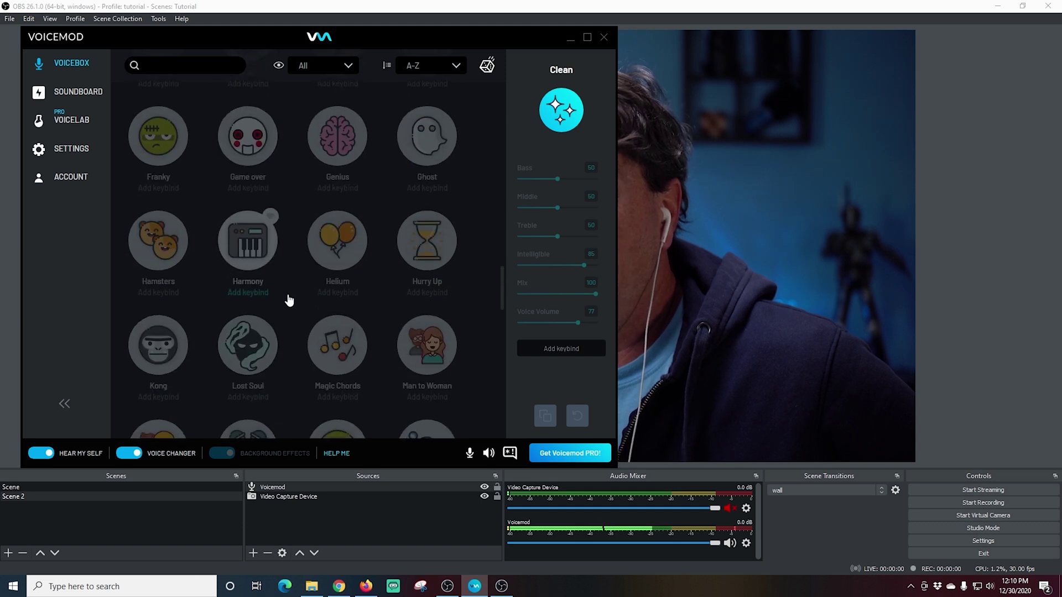
scroll(288, 298, "down", 4)
scroll(337, 293, "up", 6)
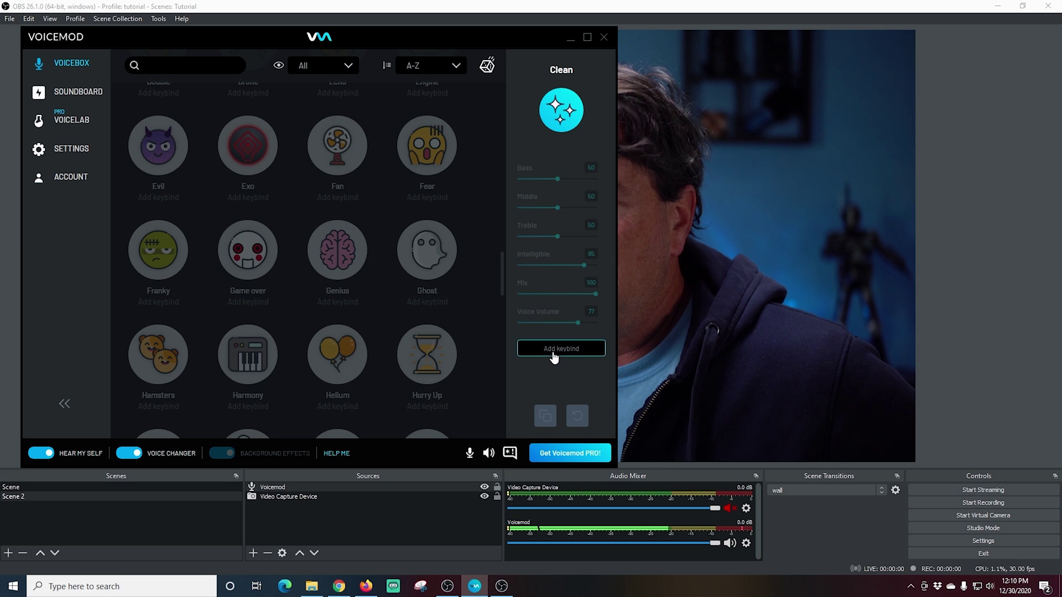
scroll(446, 333, "up", 7)
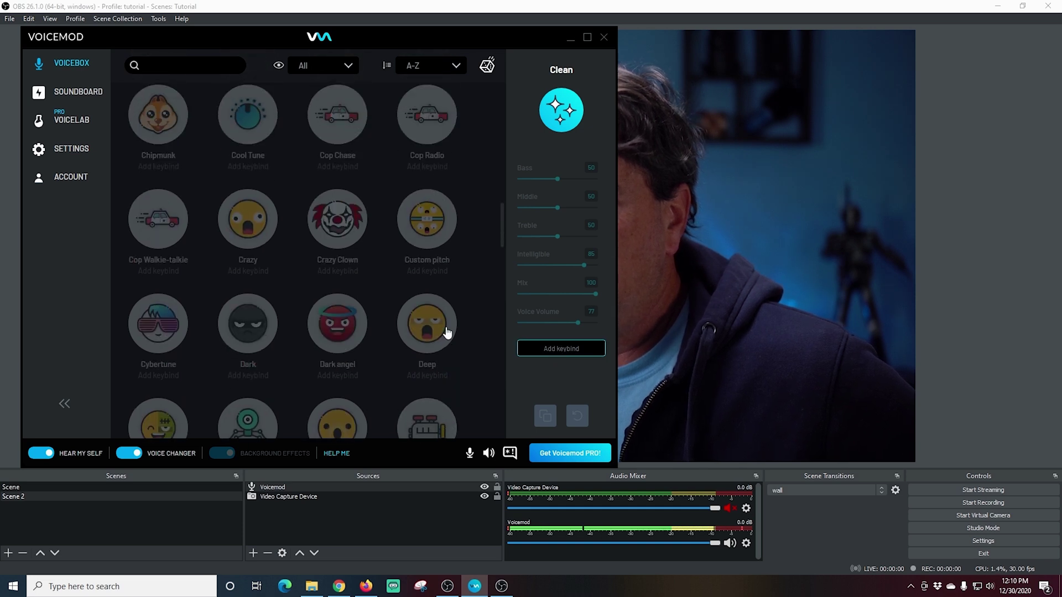
scroll(445, 331, "up", 5)
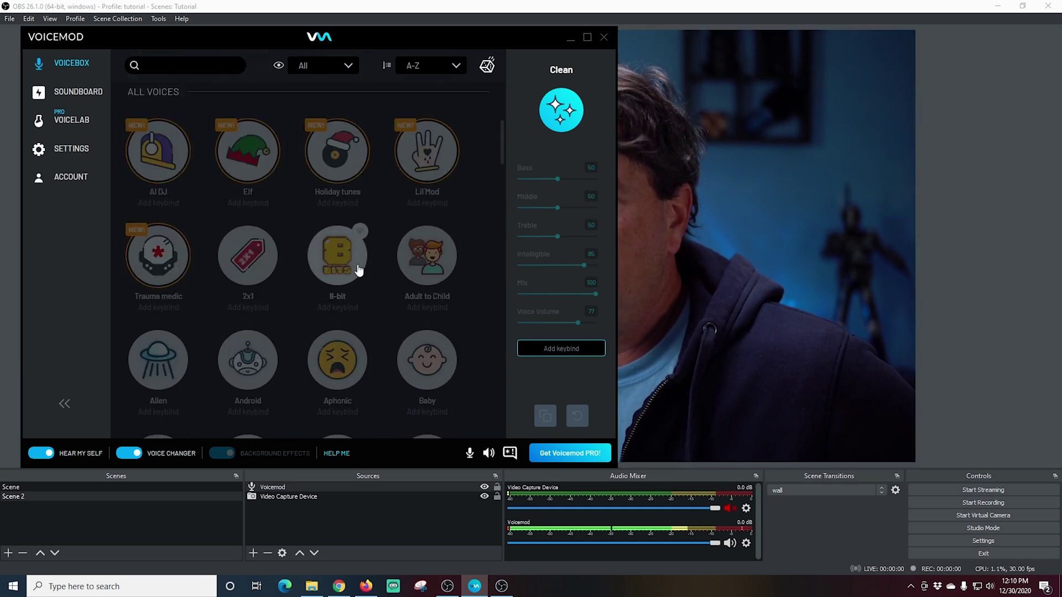
scroll(356, 264, "up", 8)
scroll(357, 264, "up", 1)
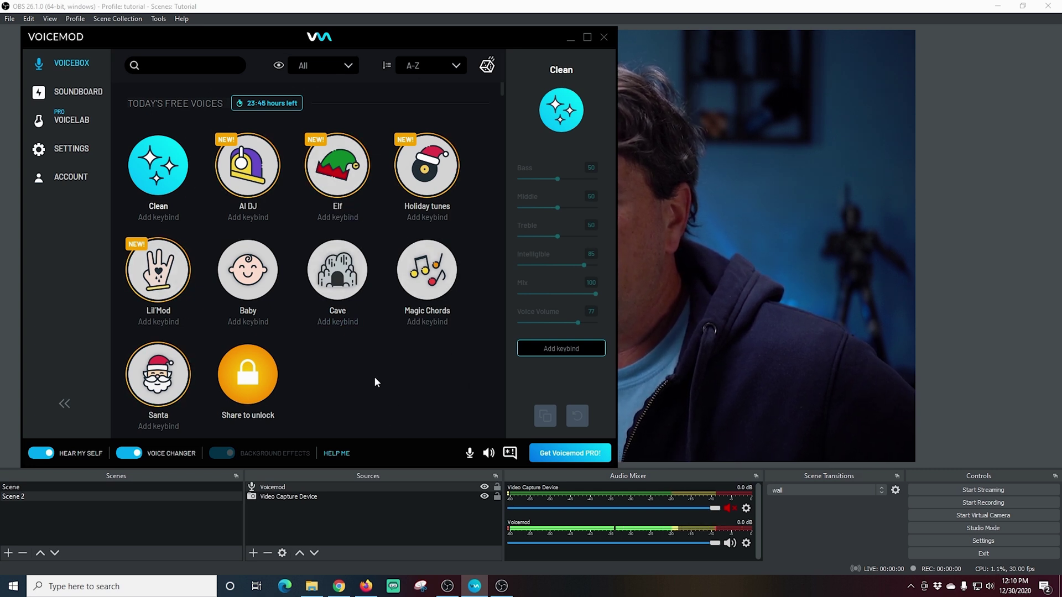
scroll(373, 374, "down", 2)
scroll(374, 372, "up", 2)
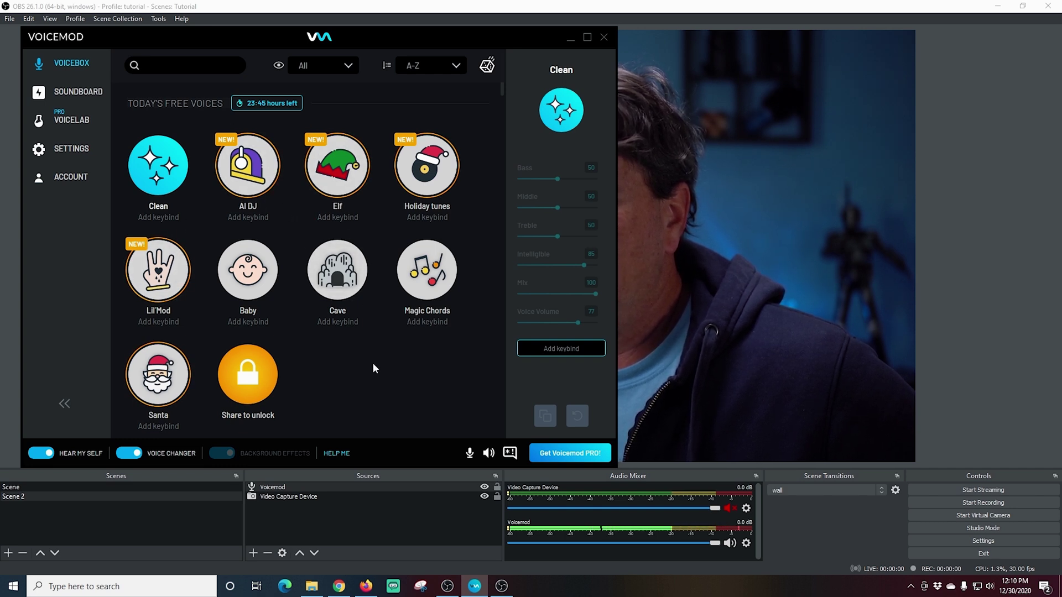
scroll(410, 357, "down", 10)
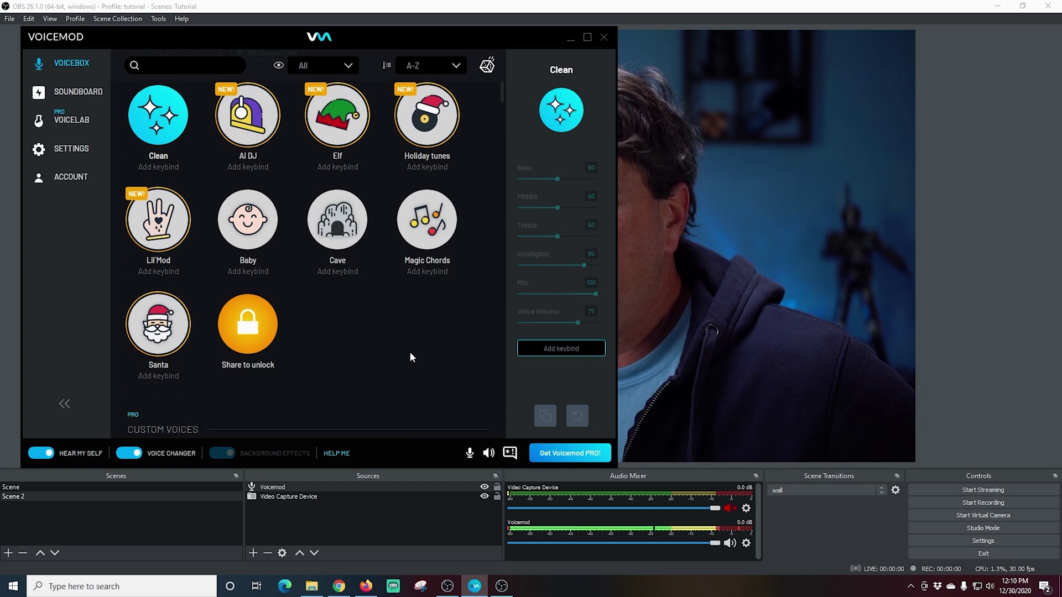
scroll(411, 354, "up", 10)
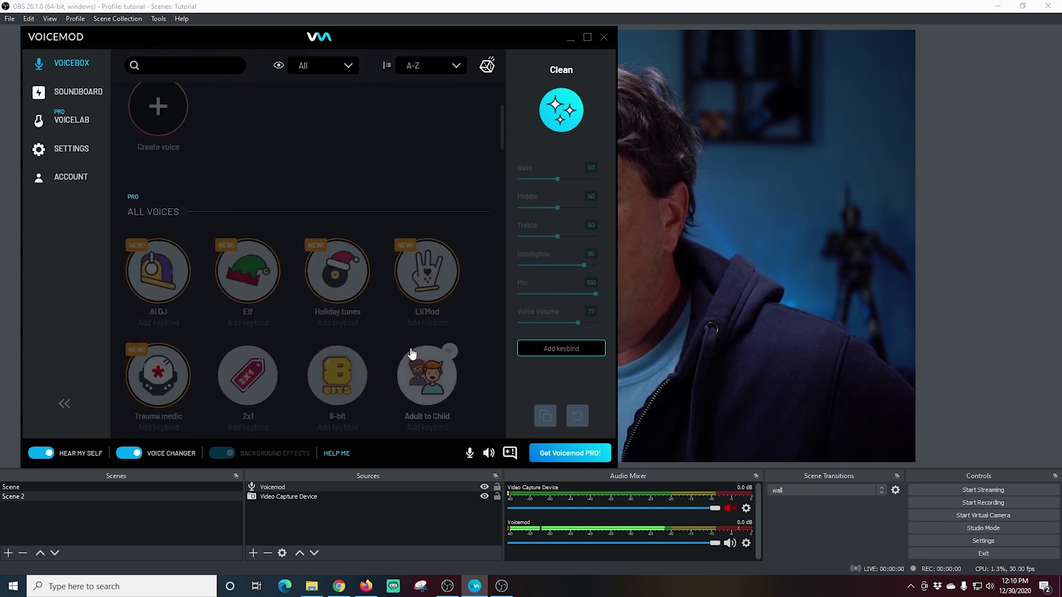